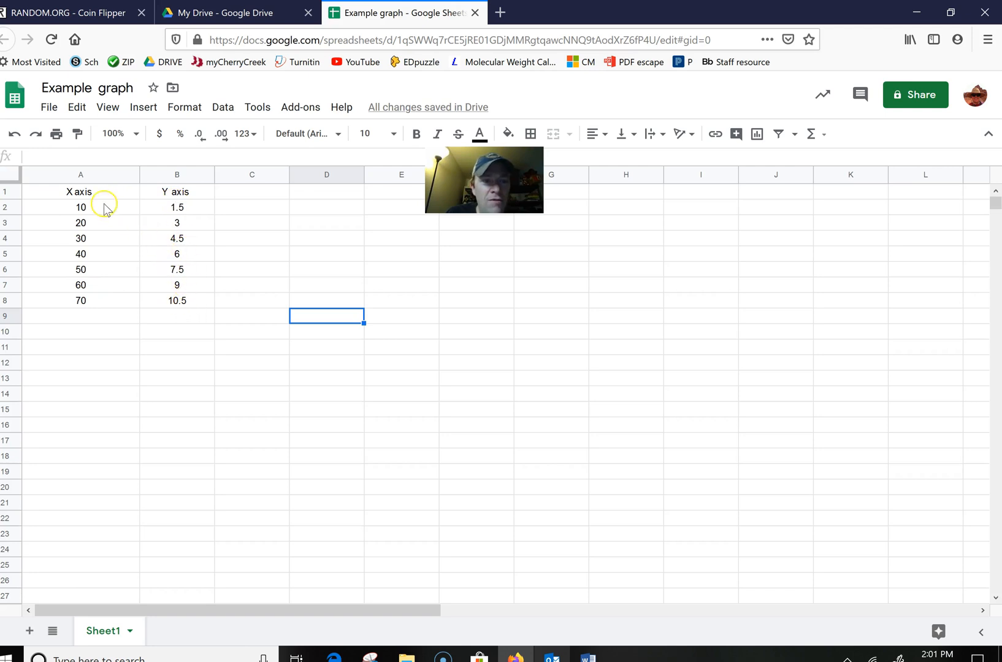
# - Insert a chart from the data in A1:B8 and move it clear of the data table
pyautogui.moveTo(116, 191); pyautogui.dragTo(172, 306)
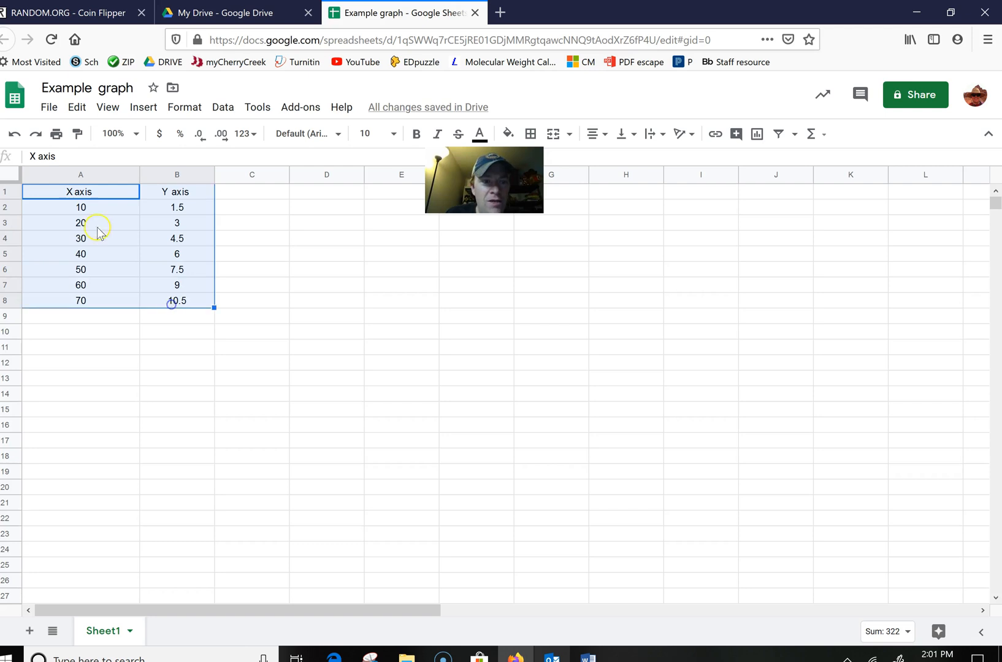
pyautogui.click(142, 108)
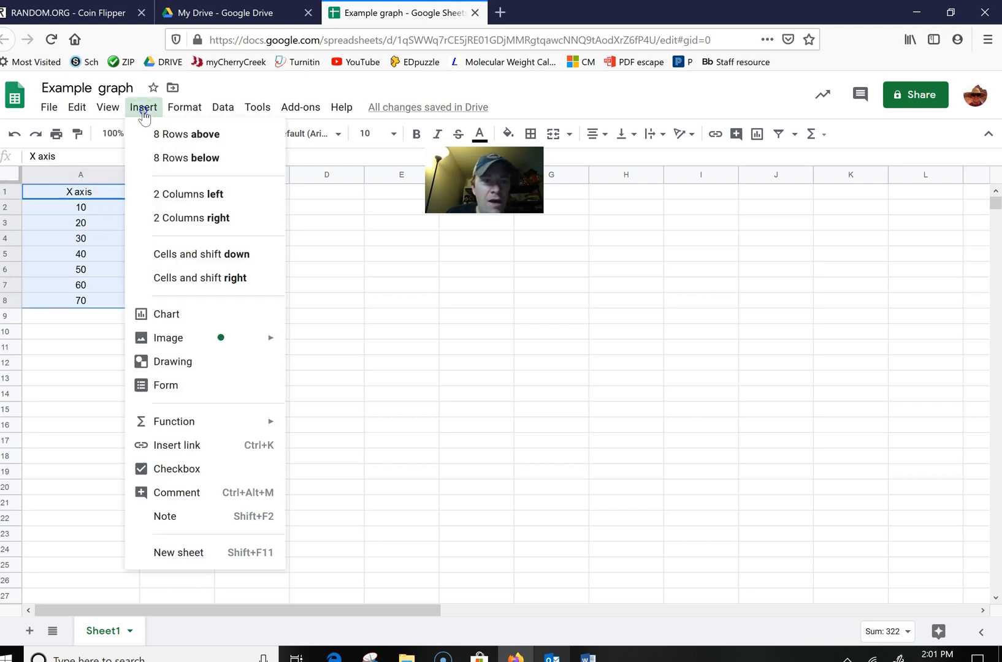
pyautogui.click(186, 315)
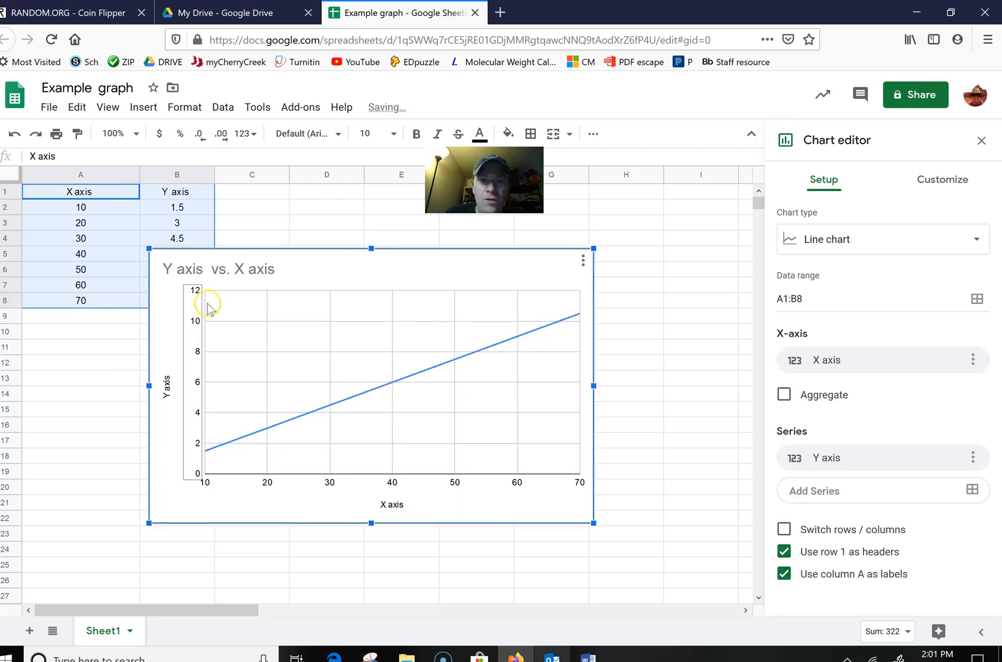
pyautogui.moveTo(310, 252); pyautogui.dragTo(413, 247)
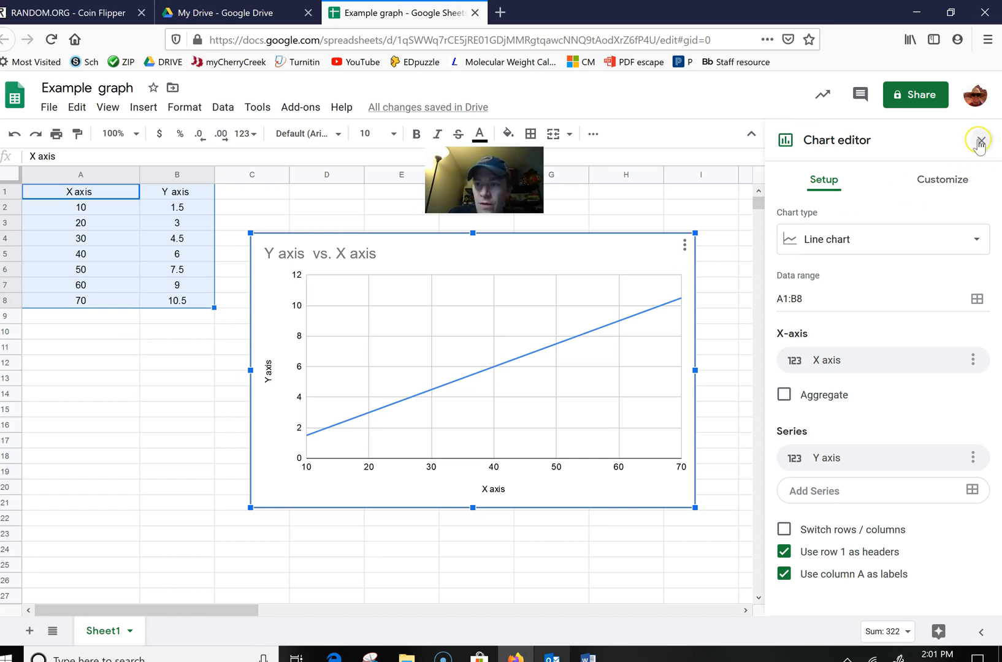
# - Close the chart editor and reopen it at the setup options for the line chart
pyautogui.click(979, 142)
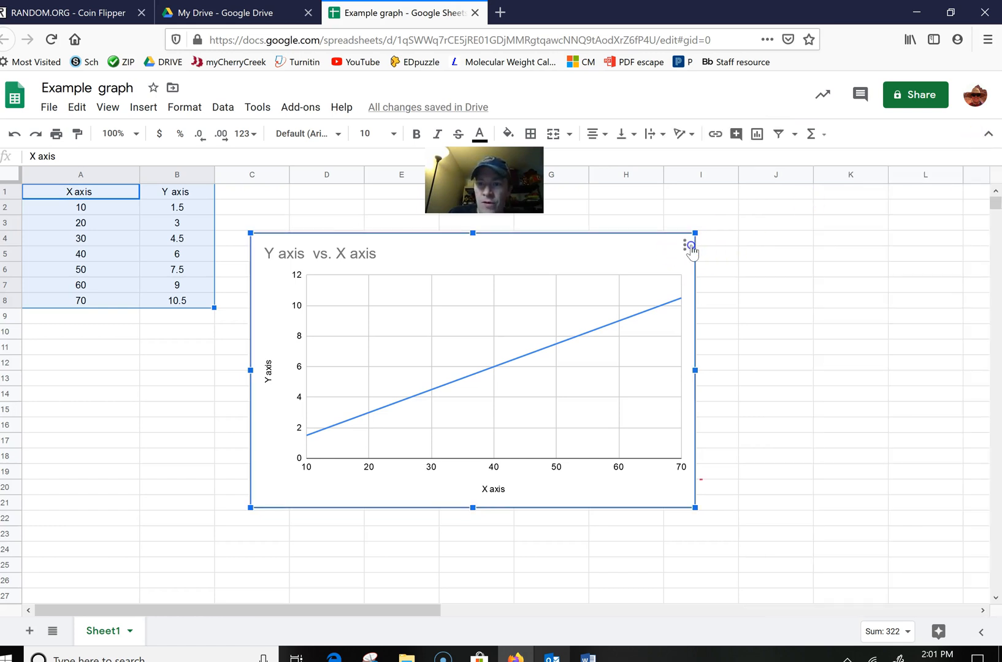
pyautogui.click(684, 246)
pyautogui.click(613, 267)
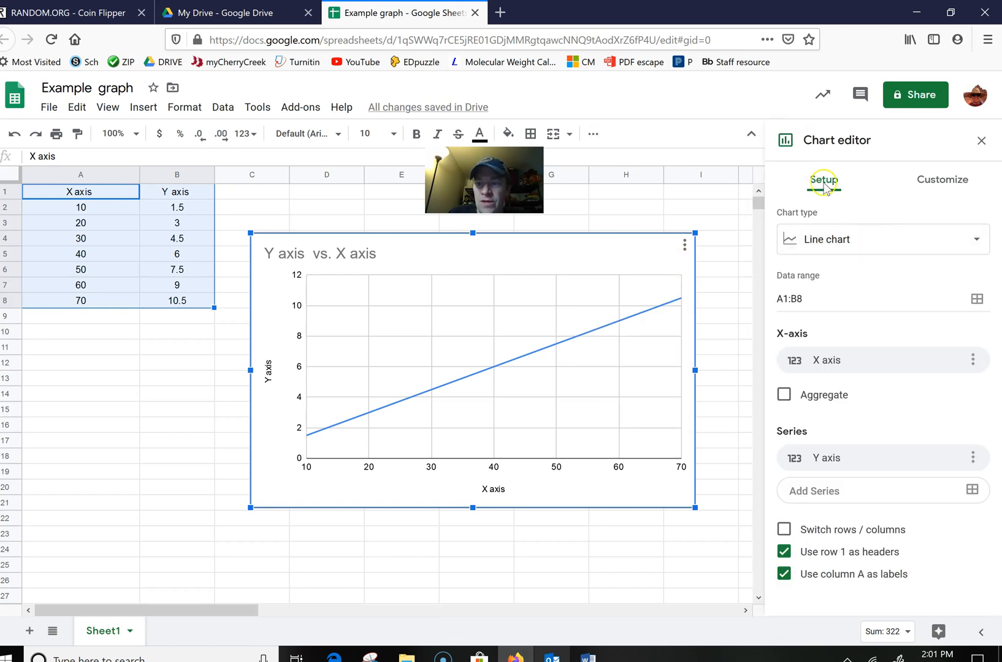
pyautogui.click(922, 184)
pyautogui.click(834, 185)
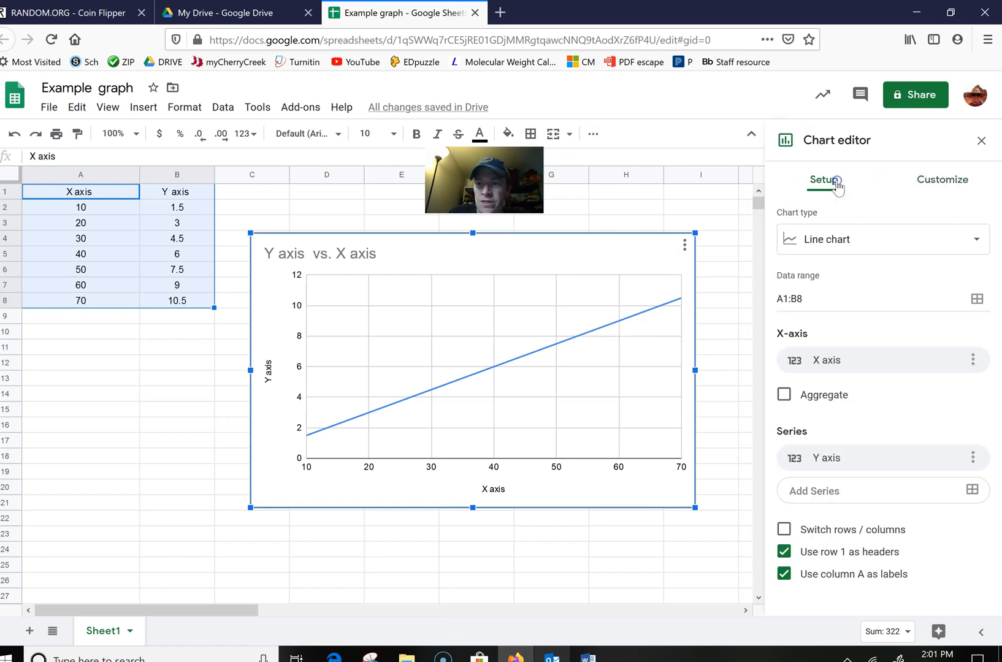
# - Change the chart type from line to scatter chart
pyautogui.click(875, 250)
pyautogui.scroll(-3, 831, 458)
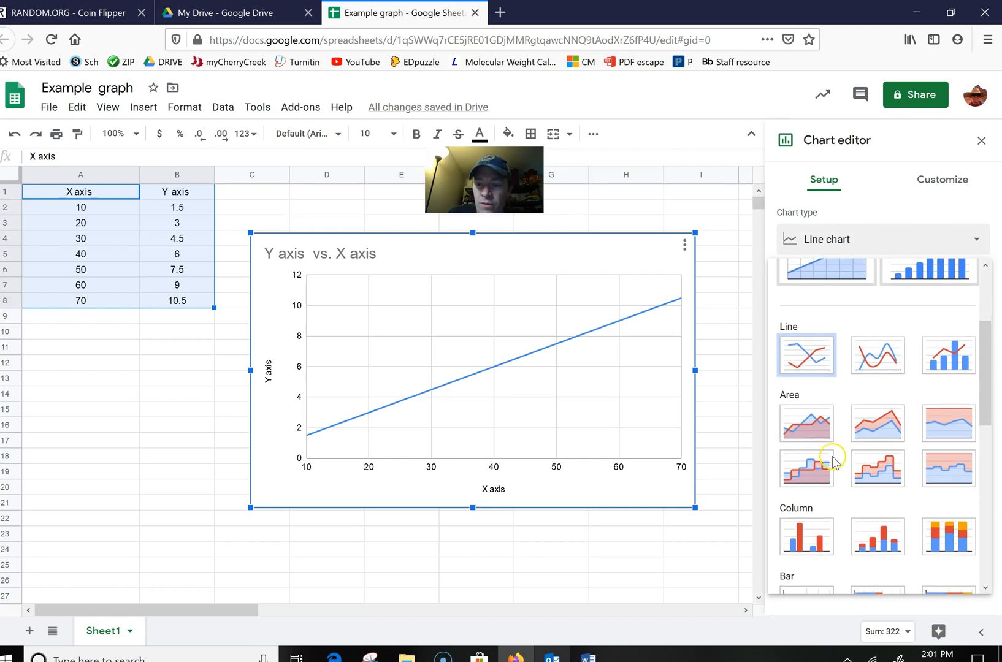
pyautogui.scroll(-5, 832, 458)
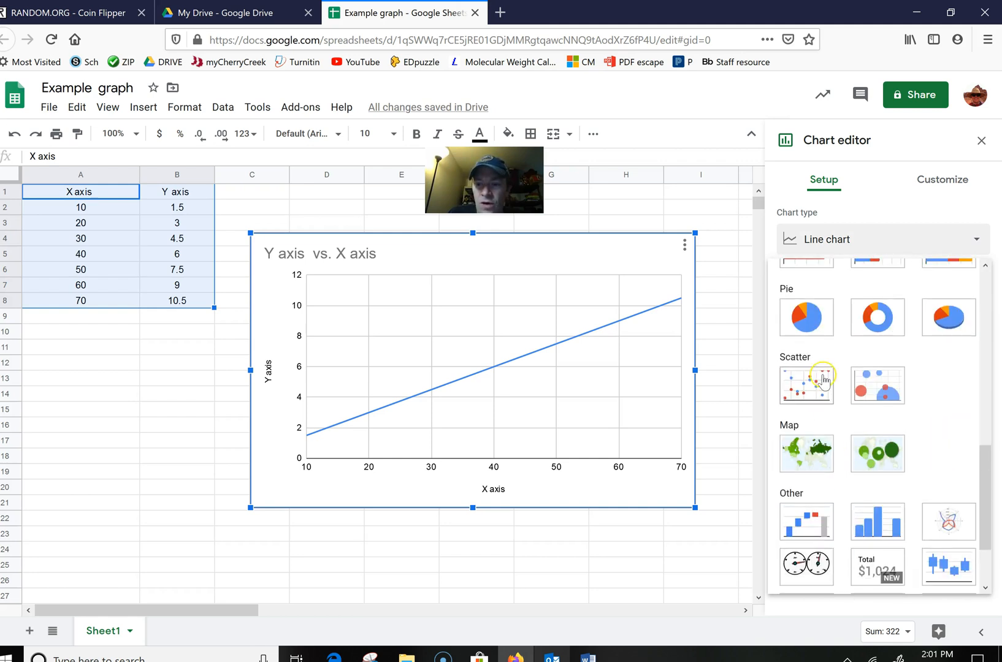
pyautogui.click(820, 379)
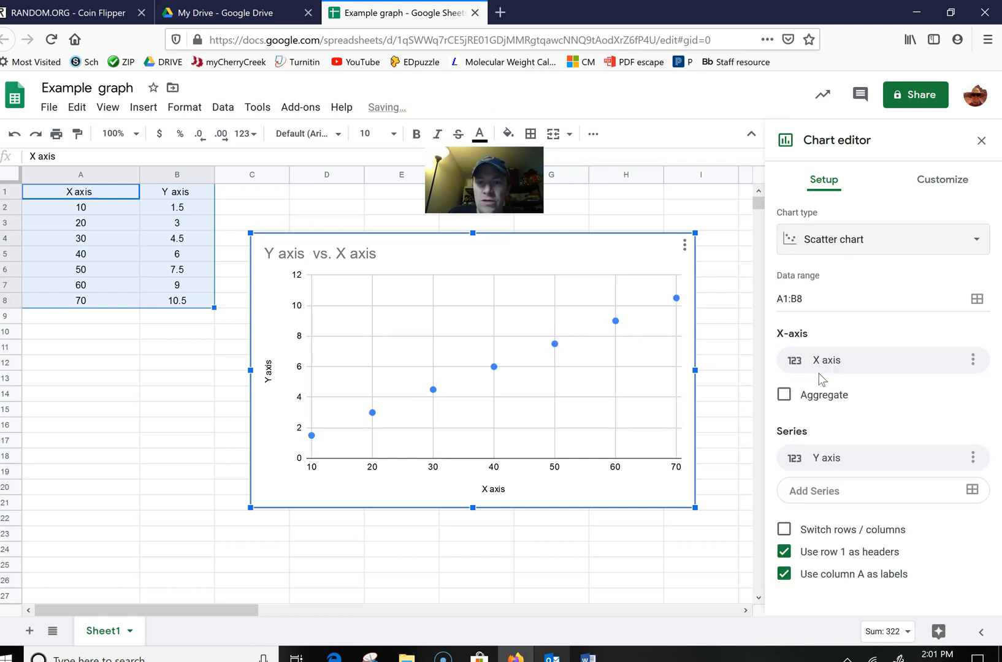
pyautogui.click(16, 647)
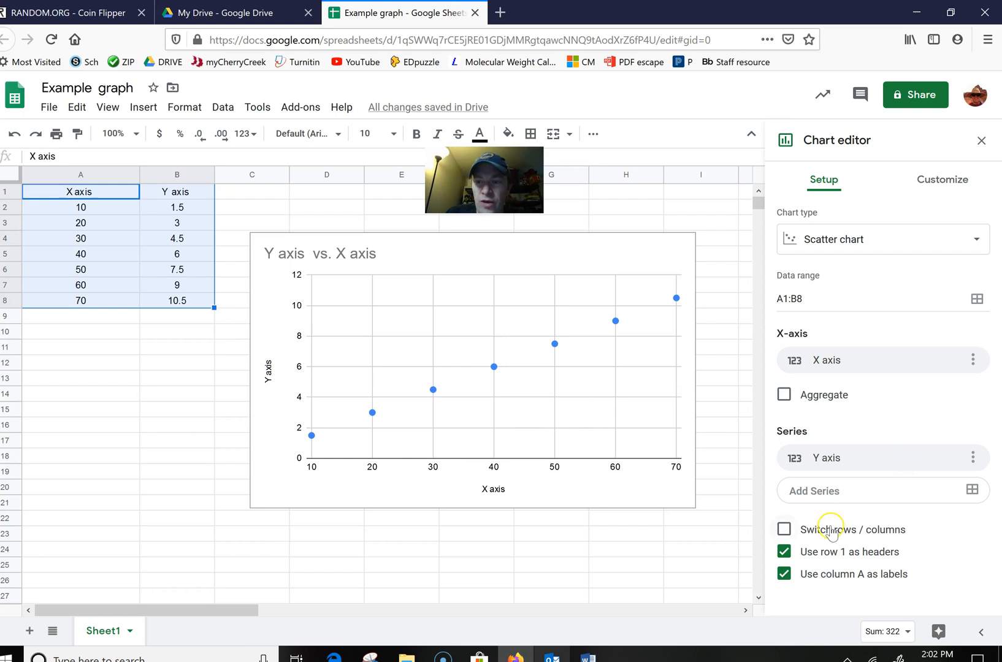
# - Set the chart's vertical axis title to "volume(mL)"
pyautogui.click(941, 181)
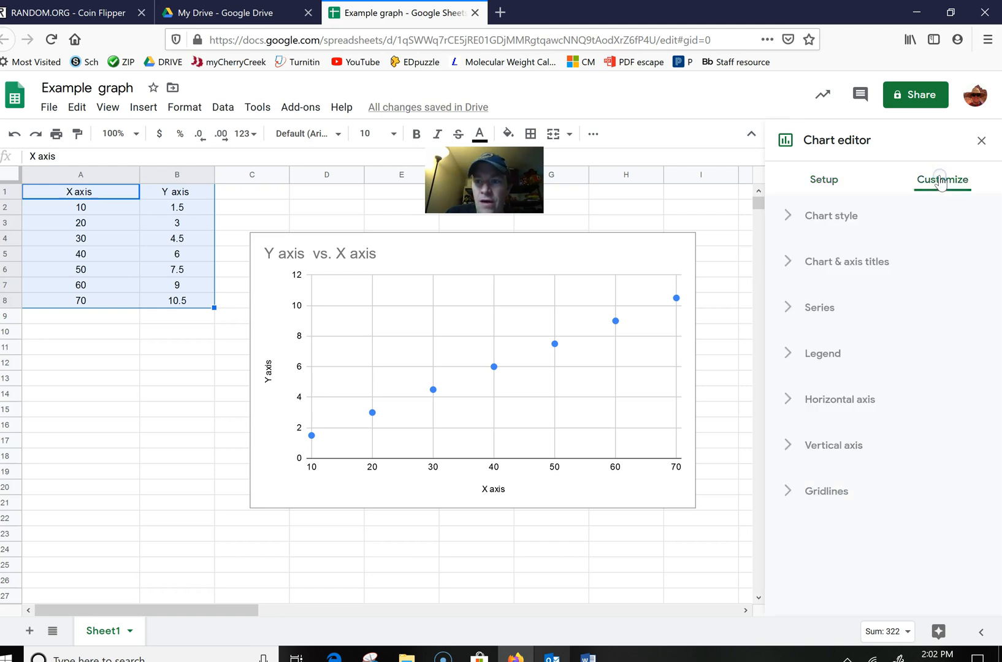
pyautogui.click(786, 216)
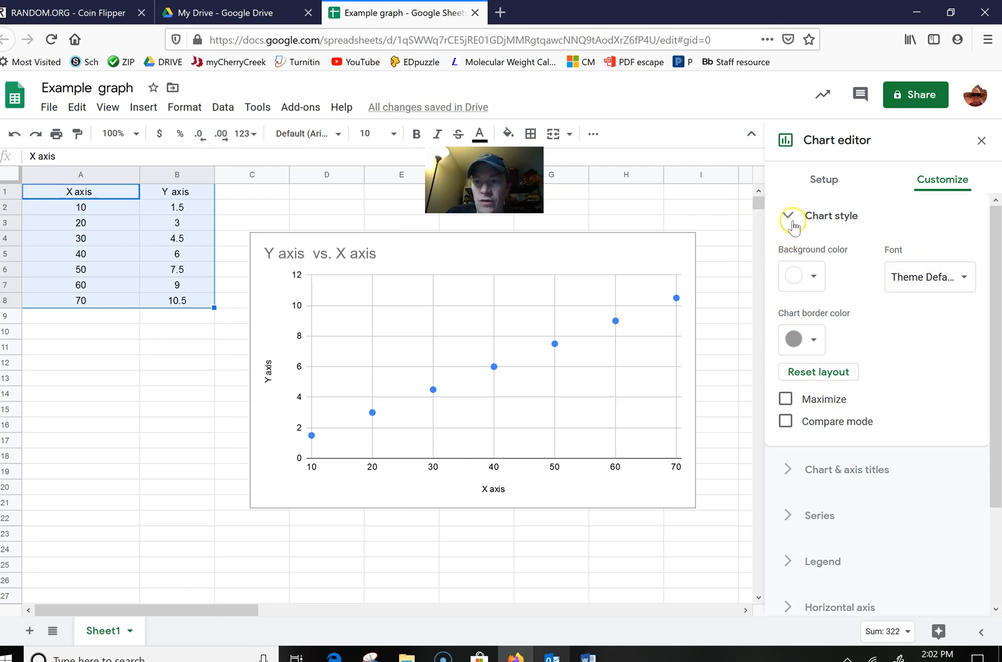
pyautogui.click(789, 220)
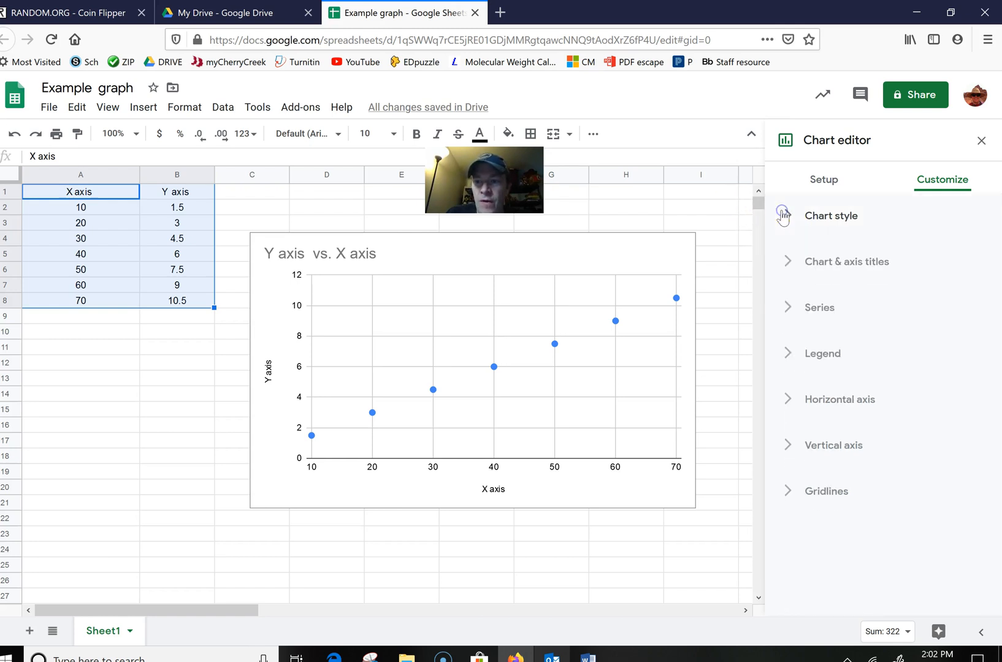
pyautogui.click(786, 262)
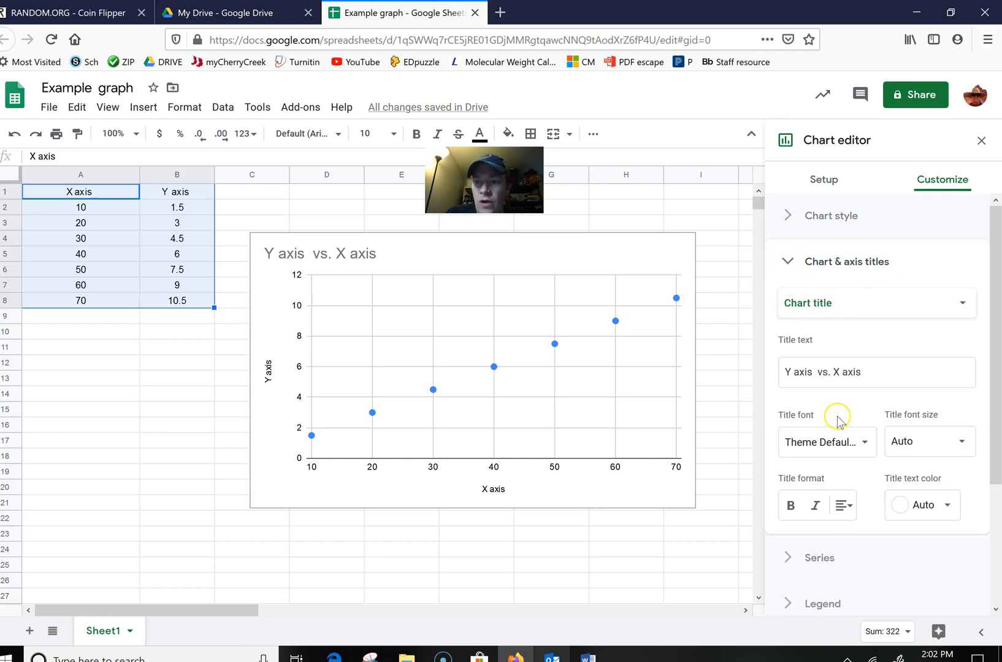
pyautogui.click(961, 304)
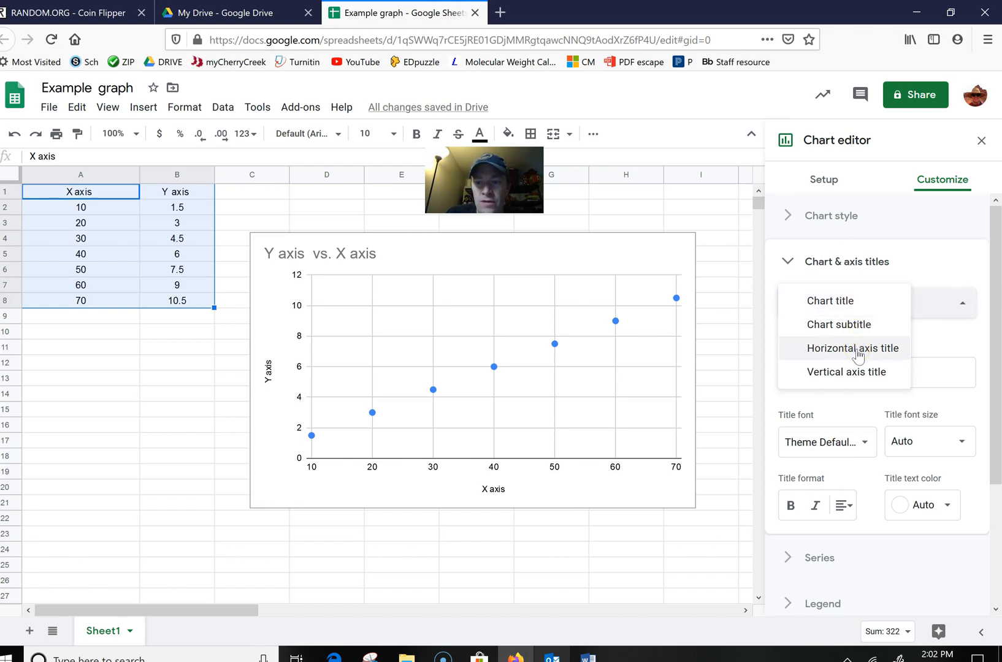
pyautogui.click(862, 382)
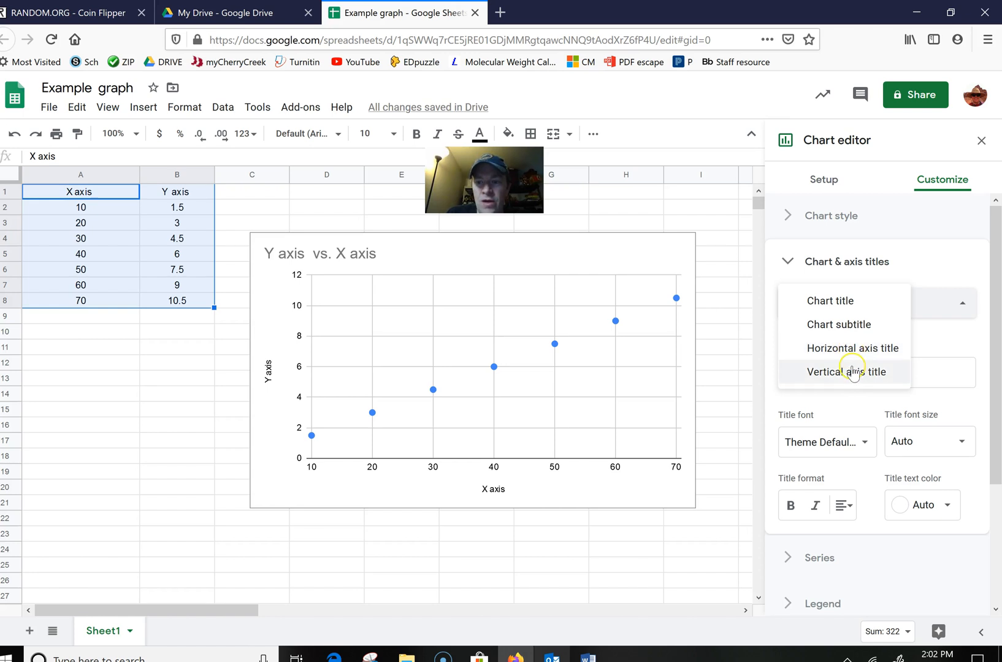
pyautogui.click(852, 370)
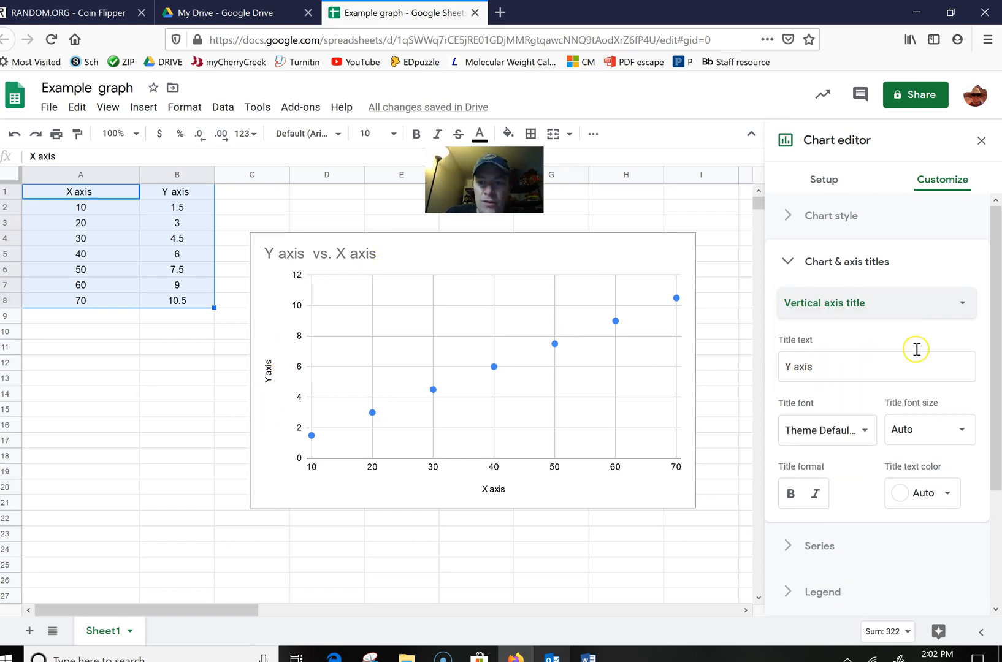
pyautogui.click(820, 366)
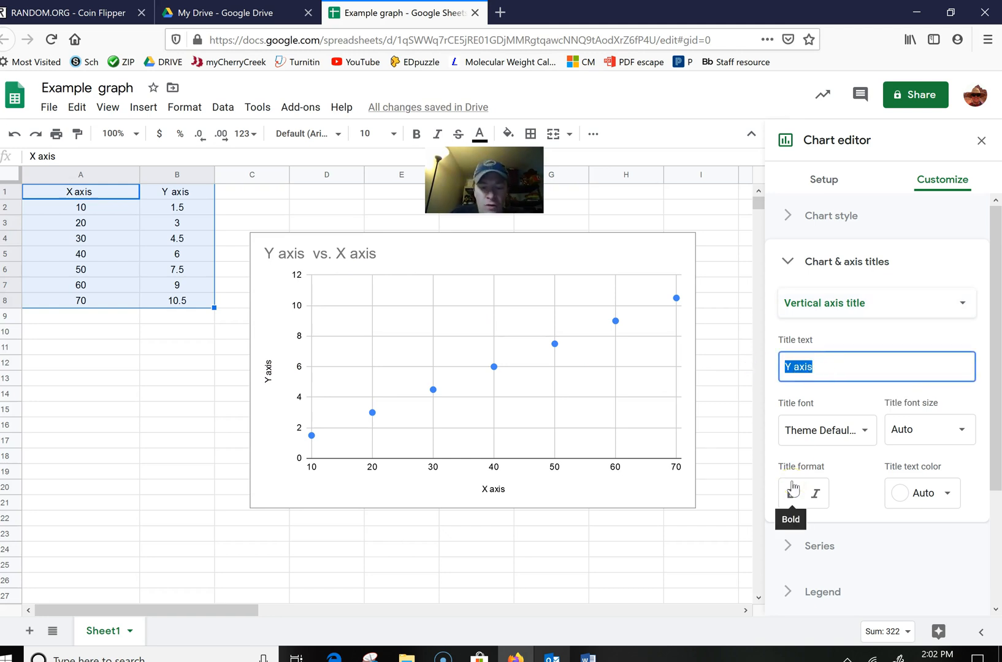
pyautogui.write('volum')
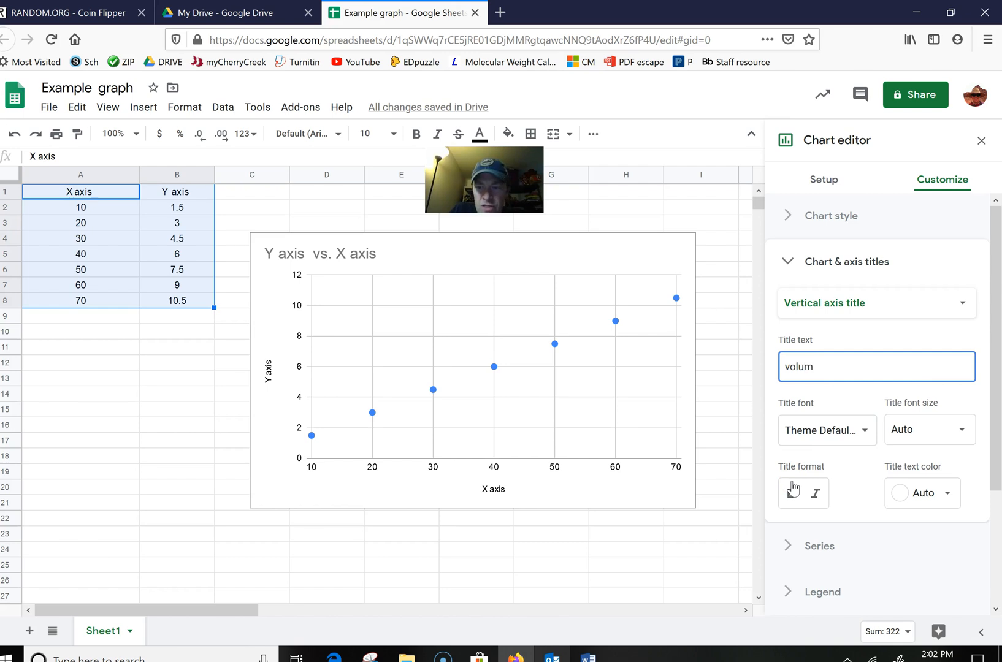
pyautogui.write('e(mL')
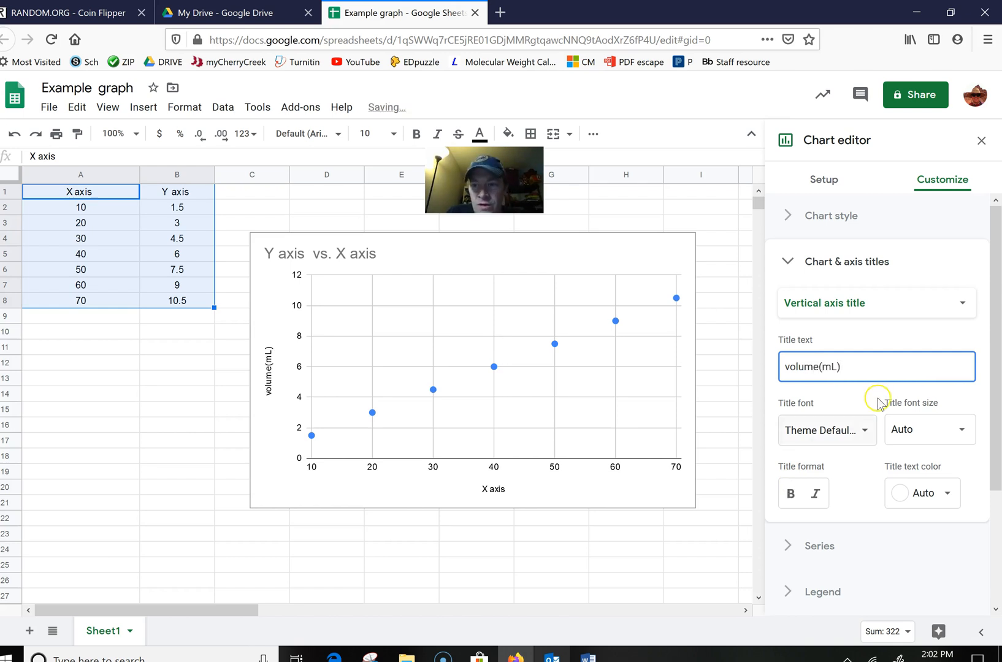
pyautogui.click(881, 336)
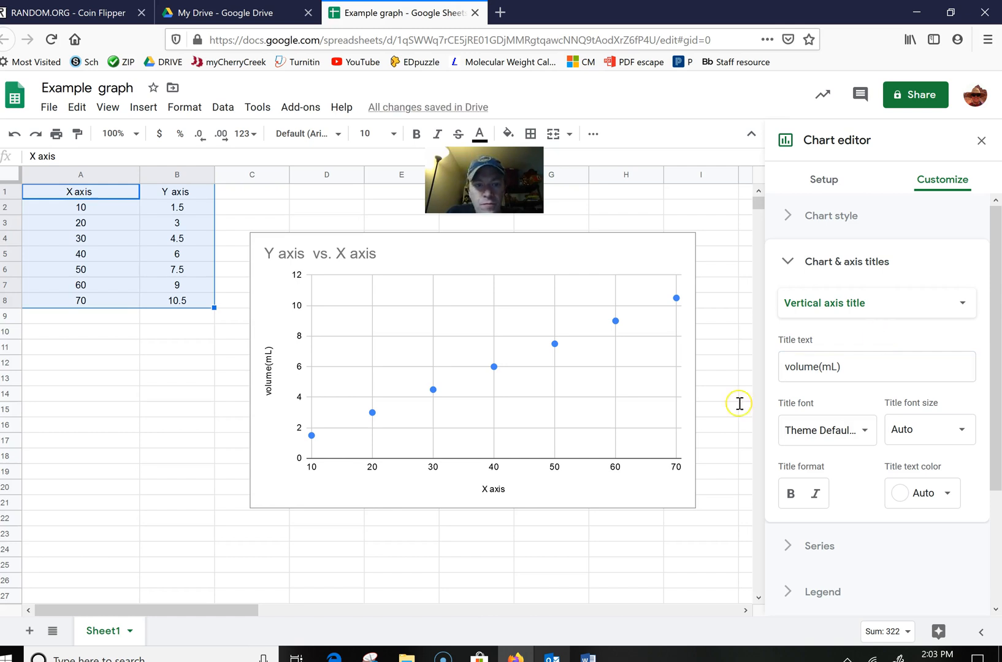
# - Set the chart's horizontal axis title to "Time(s)"
pyautogui.click(949, 296)
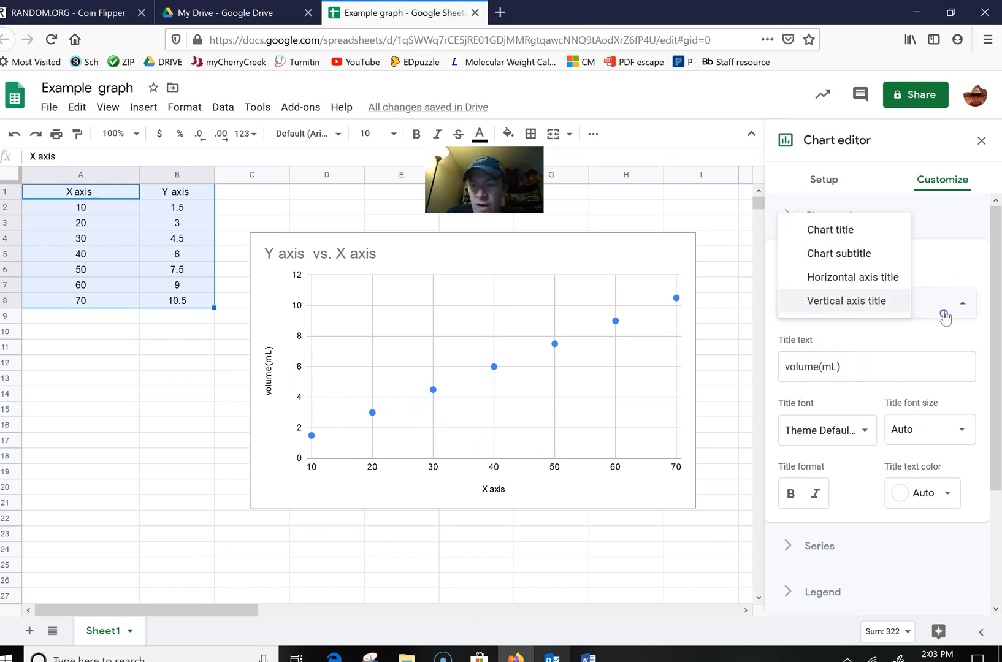
pyautogui.click(852, 275)
pyautogui.moveTo(811, 366); pyautogui.dragTo(761, 371)
pyautogui.write('TO')
pyautogui.press('BackSpace')
pyautogui.write('ome')
pyautogui.press('BackSpace')
pyautogui.press('BackSpace')
pyautogui.press('BackSpace')
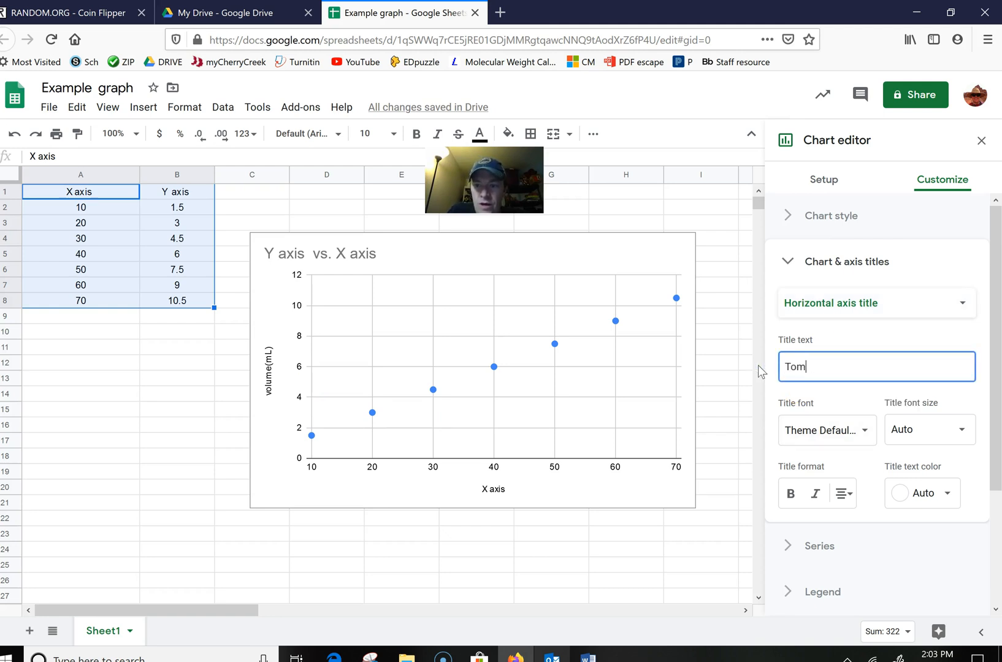
pyautogui.write('me(s)')
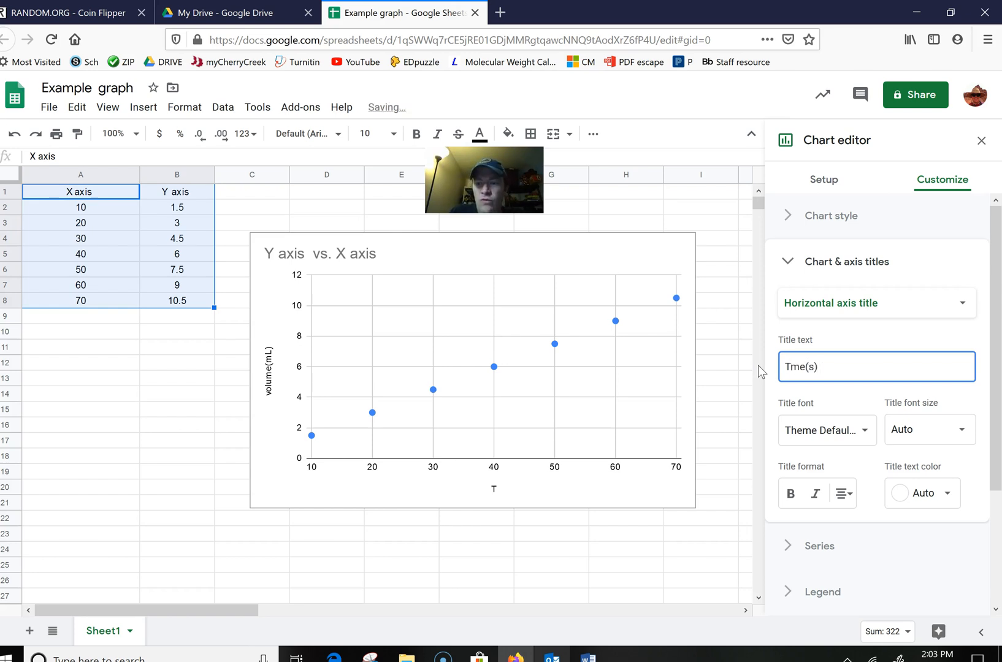
pyautogui.click(802, 365)
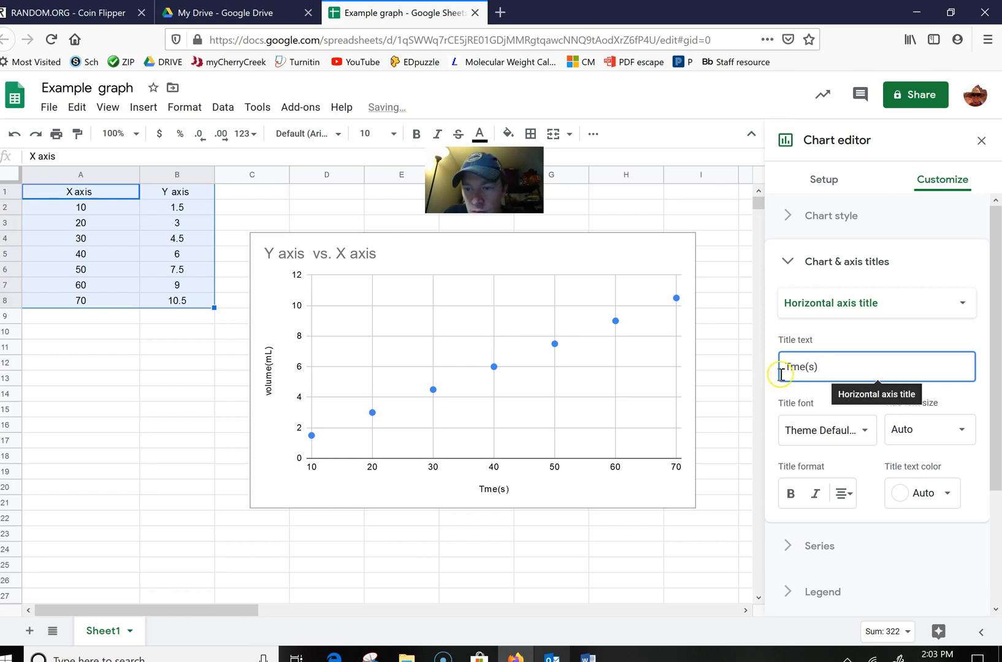
pyautogui.click(786, 366)
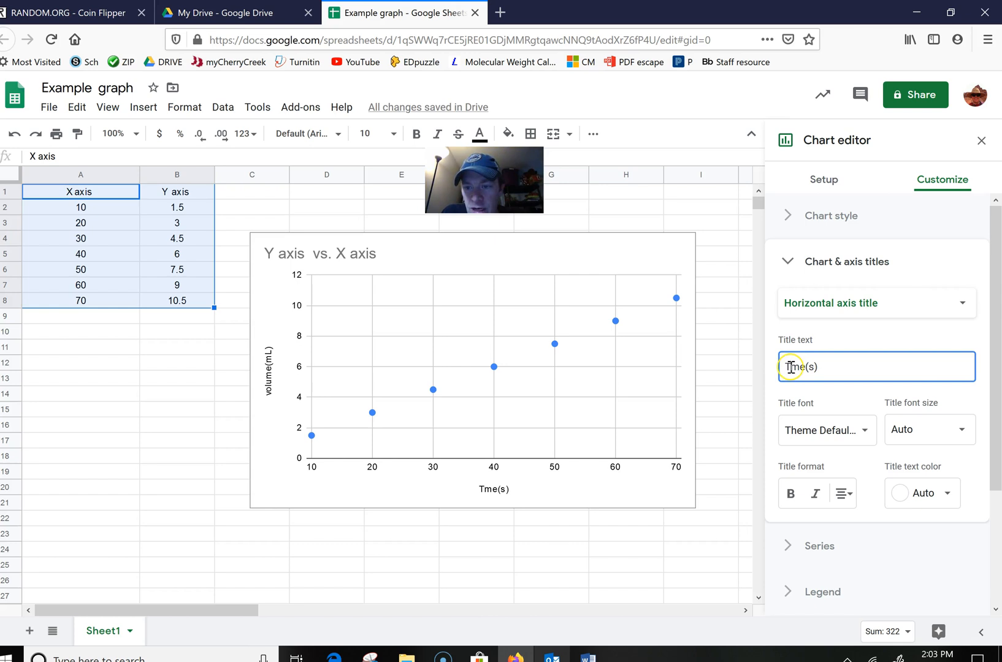
pyautogui.write('i')
# - Replace the chart title text with "Volume vs time"
pyautogui.click(849, 303)
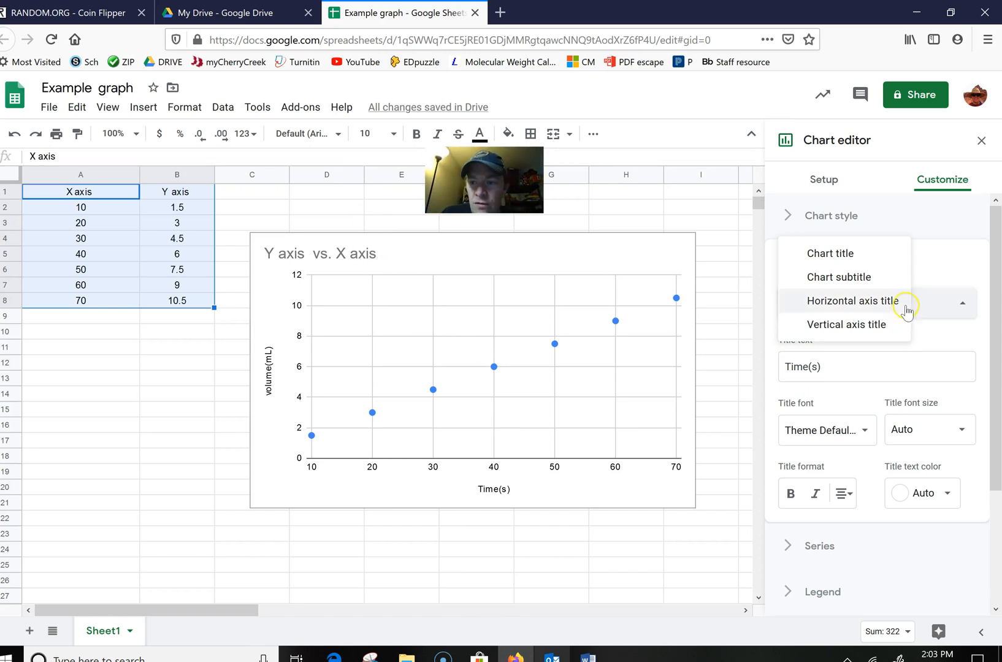
pyautogui.click(947, 294)
pyautogui.click(947, 297)
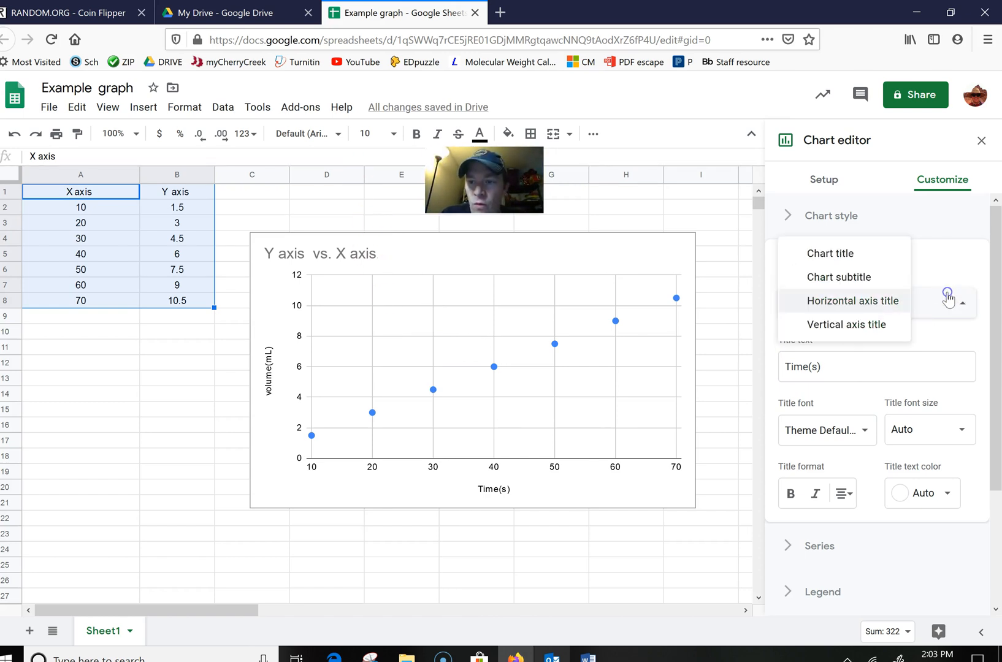
pyautogui.click(827, 255)
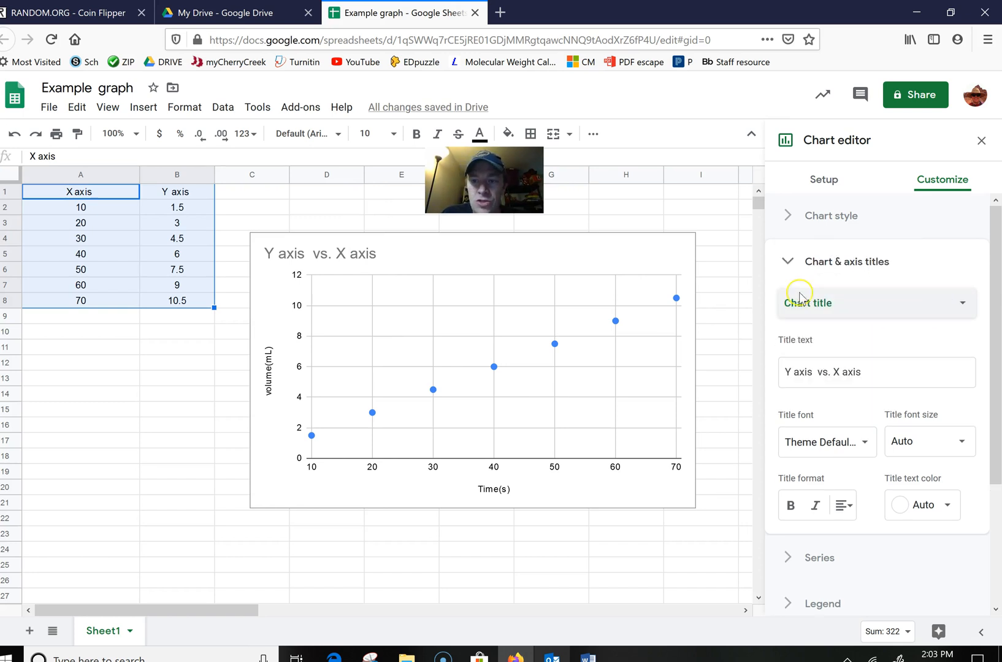
pyautogui.click(355, 256)
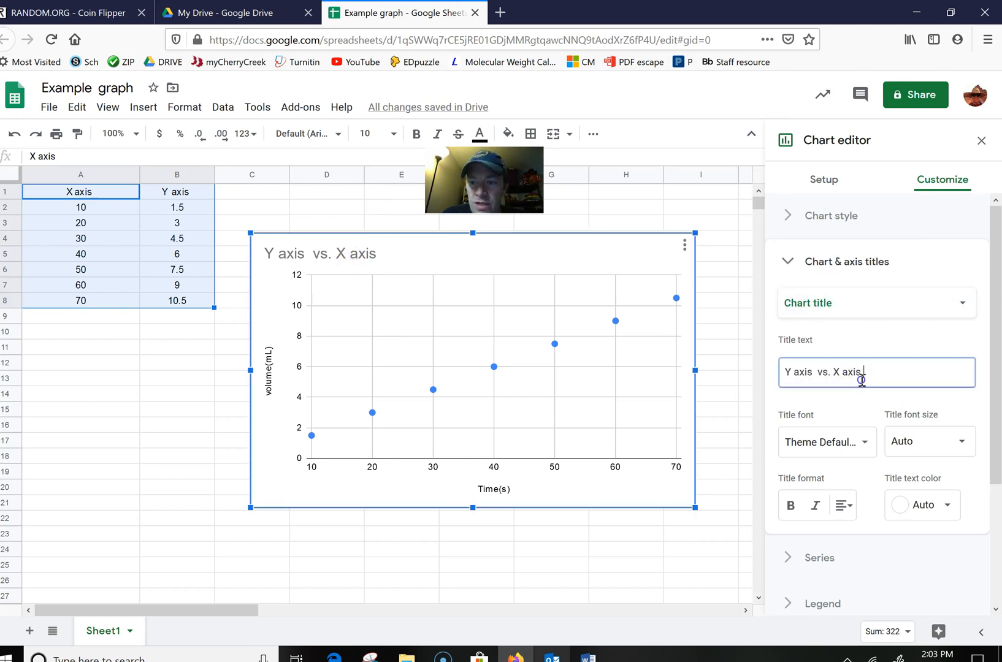
pyautogui.moveTo(868, 376); pyautogui.dragTo(756, 380)
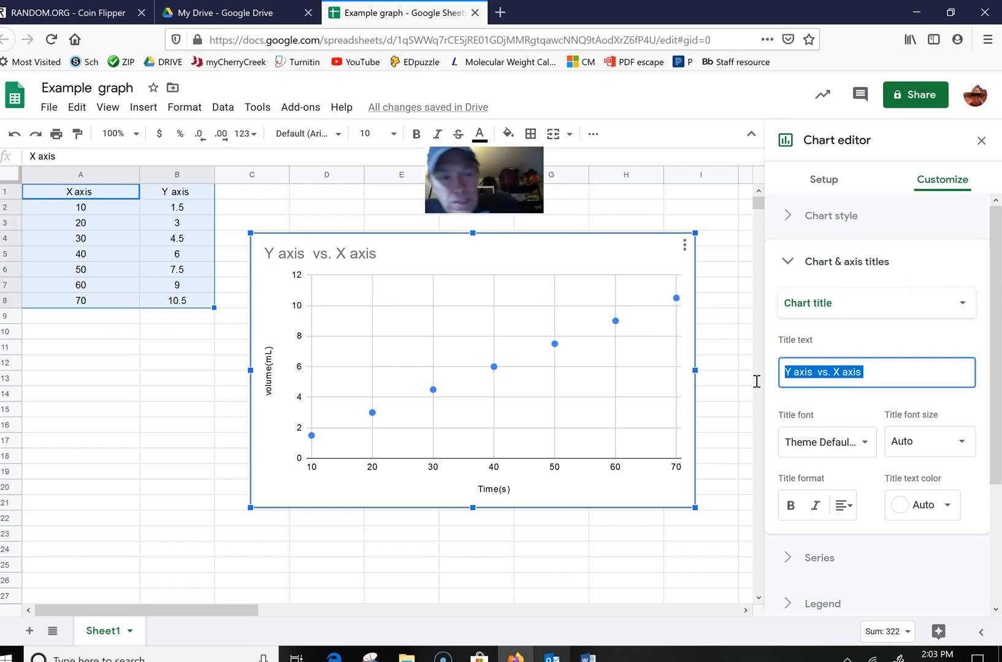
pyautogui.write('Vol')
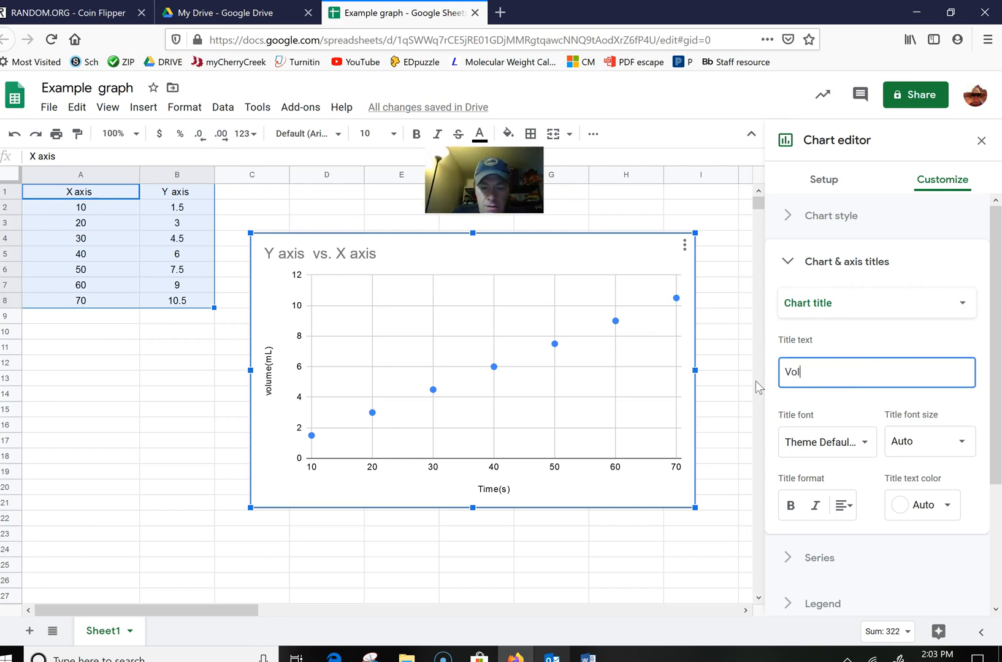
pyautogui.write('ume vs t')
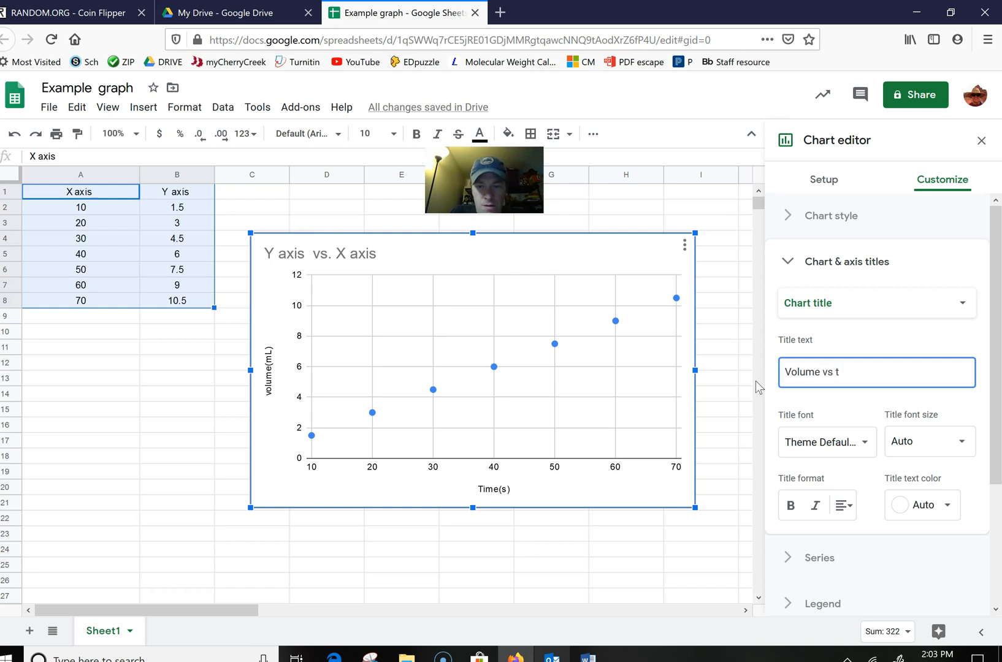
pyautogui.press('BackSpace')
pyautogui.write('time')
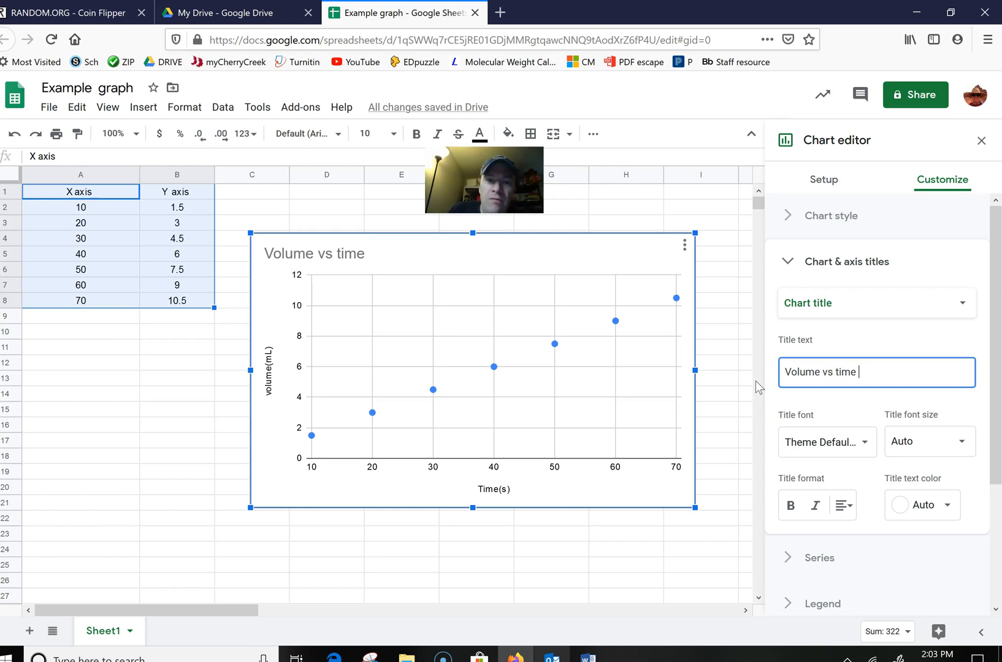
# - Add the units to the chart title so it reads "Volume(mL) vs time(s)"
pyautogui.click(819, 372)
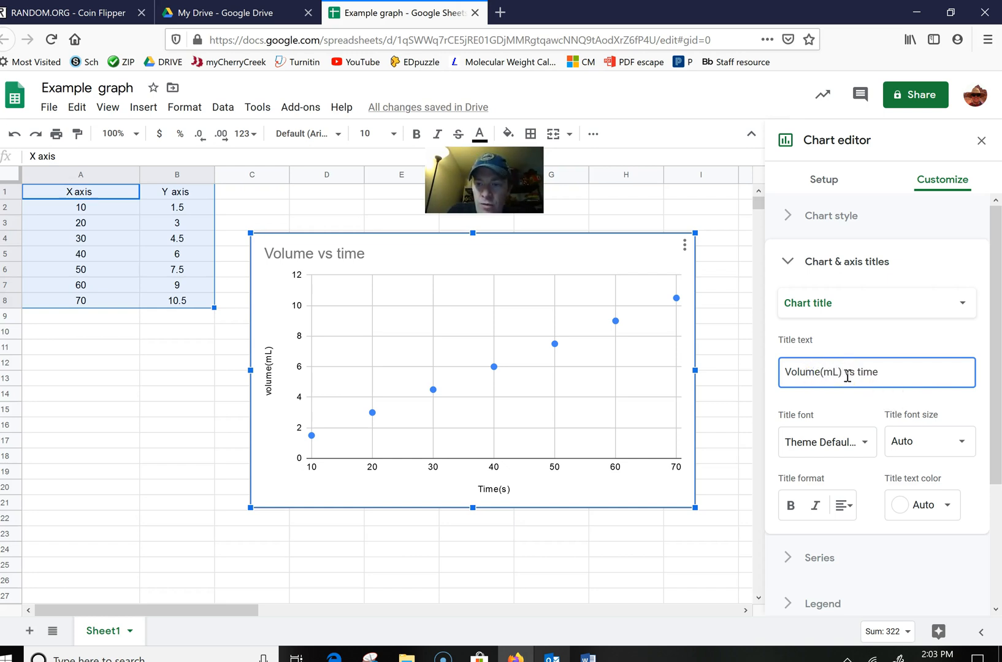
pyautogui.click(875, 371)
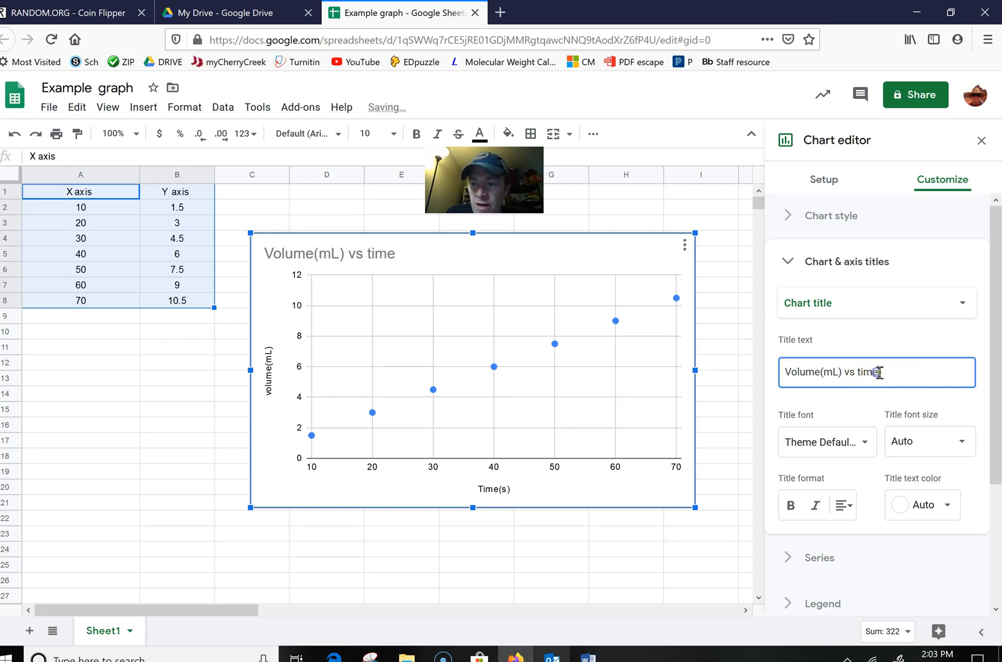
pyautogui.write('(s)')
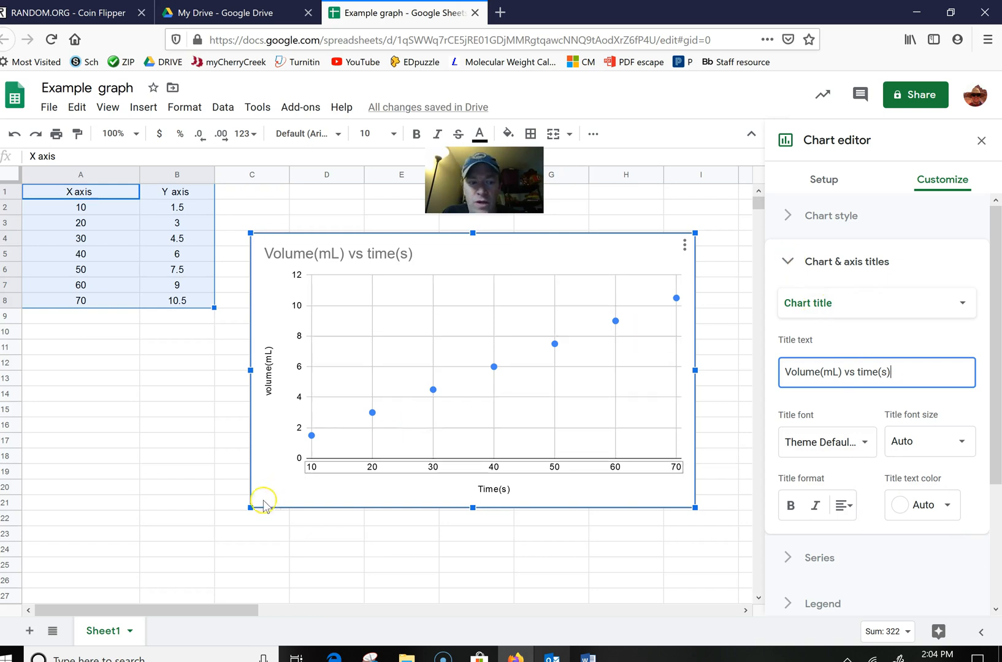
pyautogui.click(15, 653)
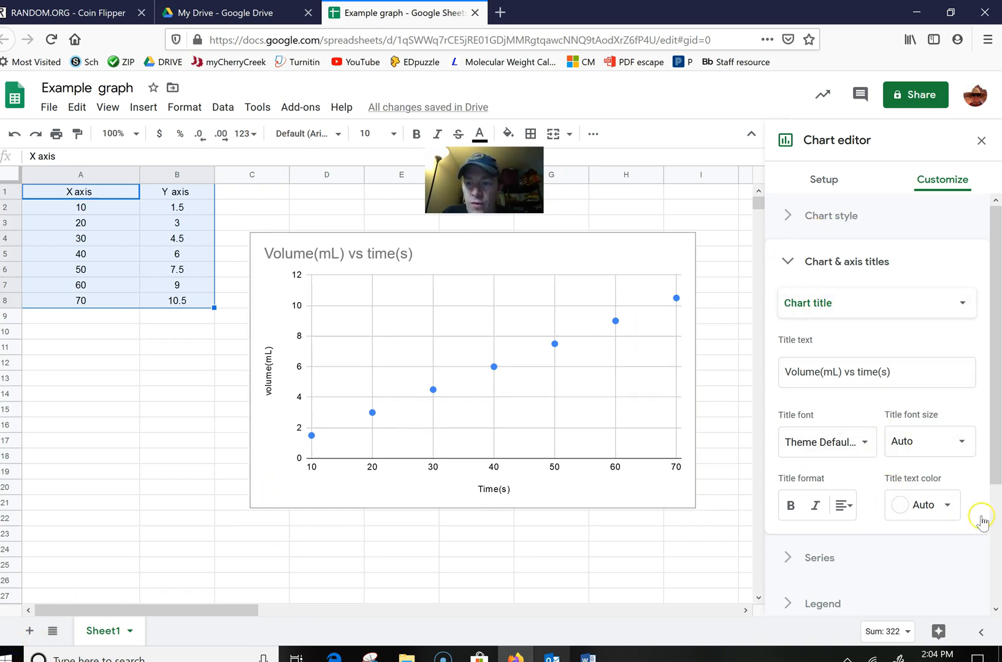
pyautogui.click(788, 263)
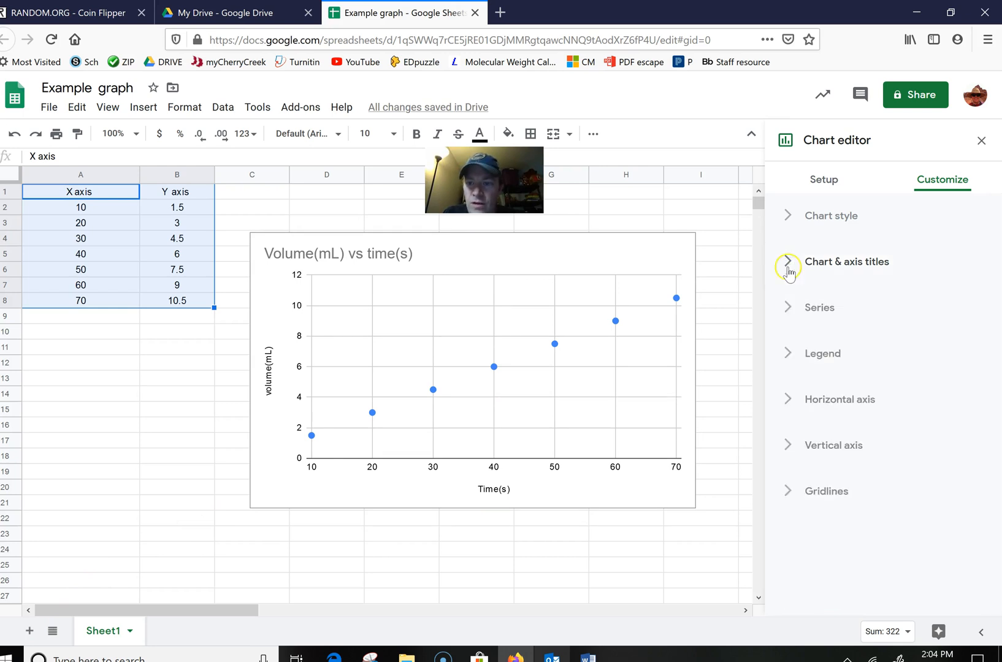
# - Change the colour of the Y axis series' data points to red
pyautogui.click(786, 310)
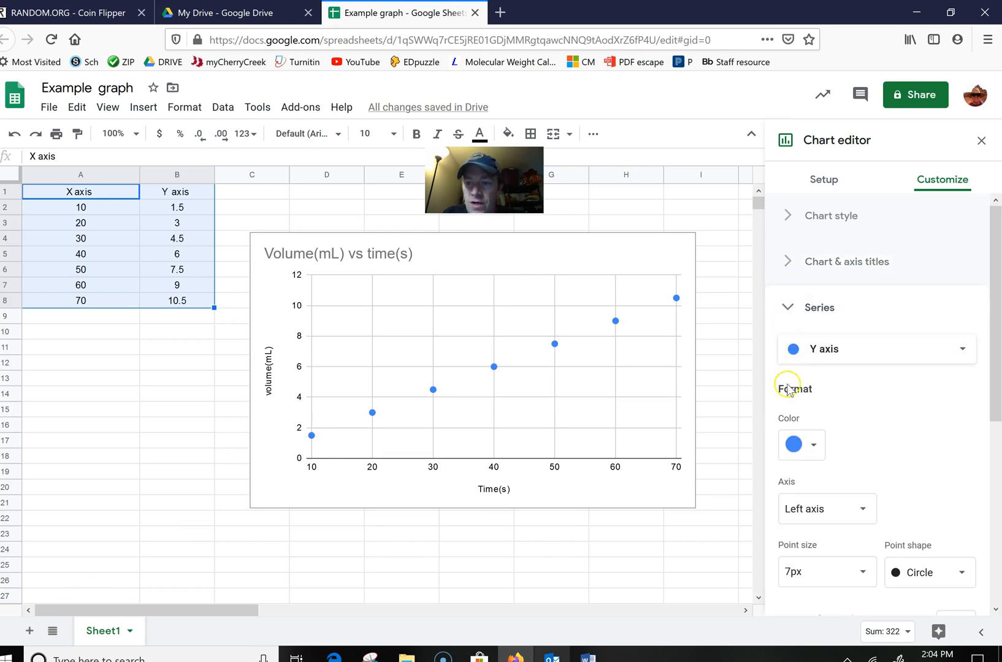
pyautogui.click(790, 375)
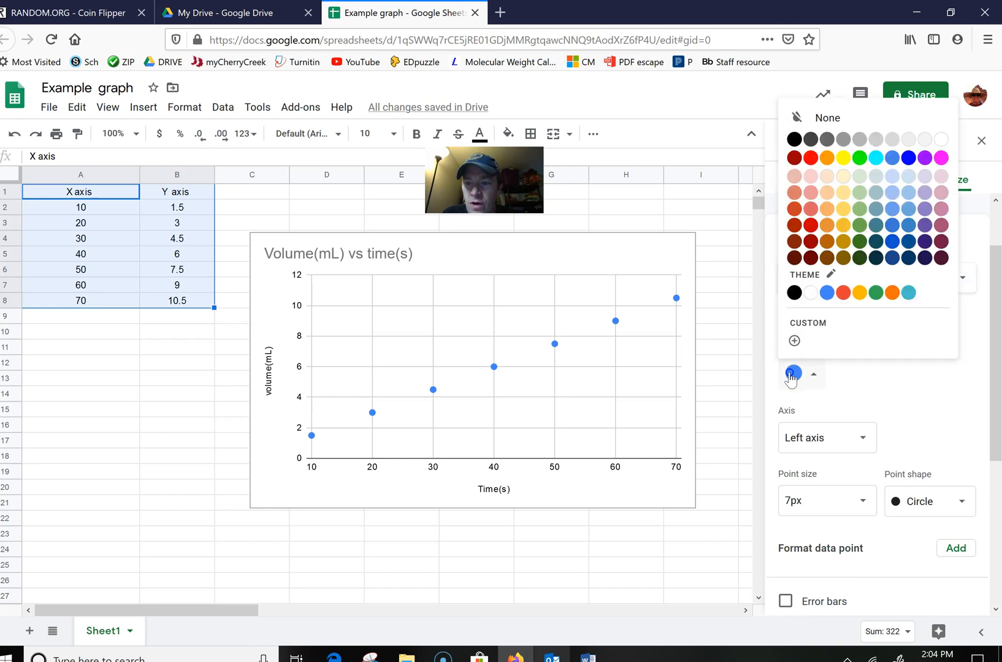
pyautogui.click(811, 225)
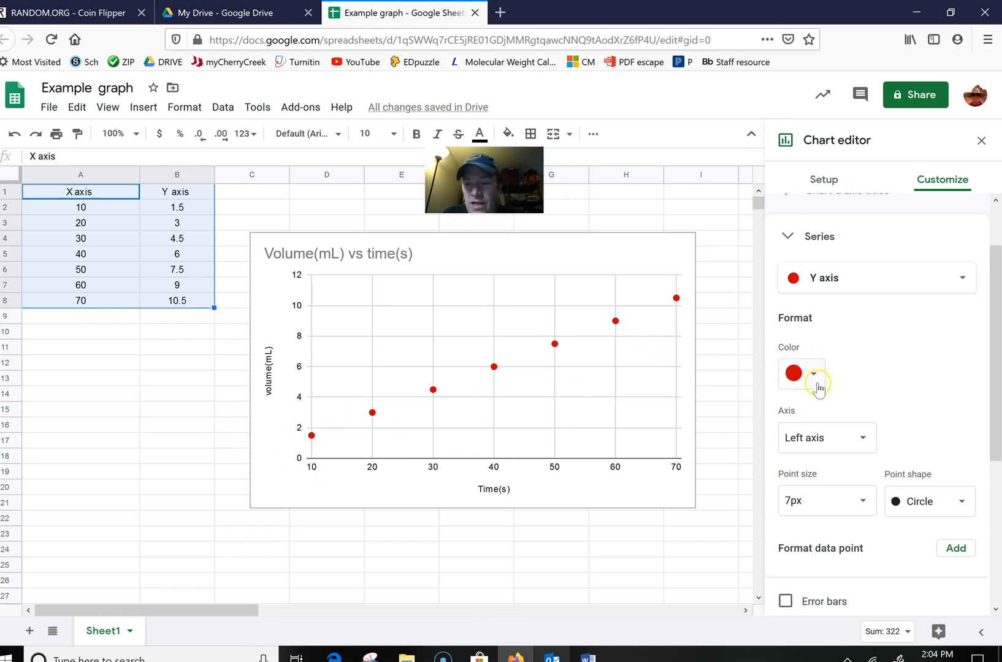
# - Try point sizes of 2px and 10px on the Y axis series and return the size to 7px
pyautogui.click(863, 502)
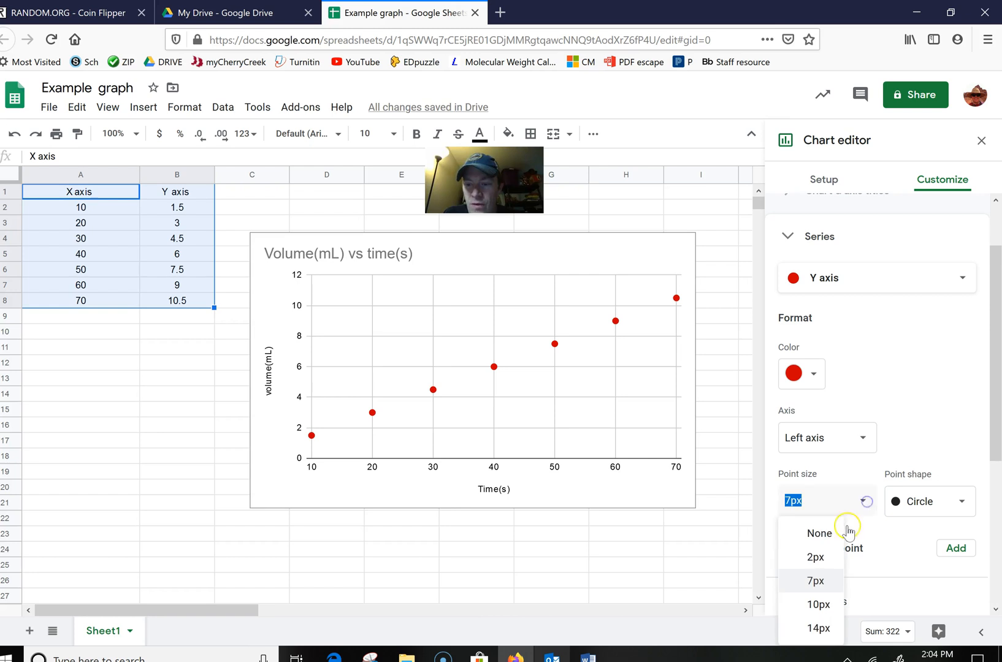
pyautogui.click(821, 561)
pyautogui.click(859, 508)
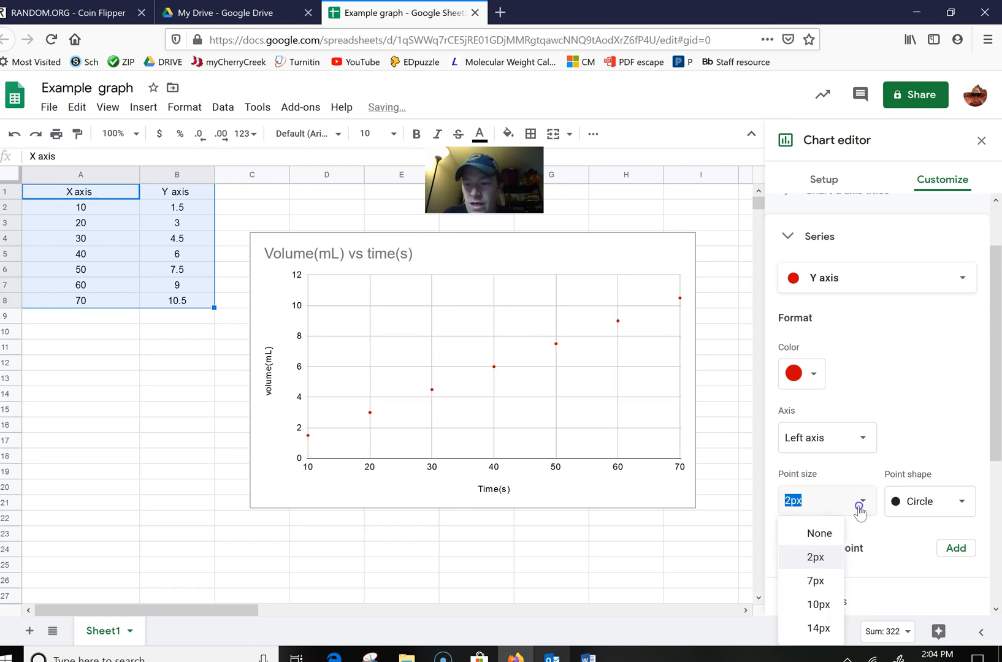
pyautogui.click(828, 604)
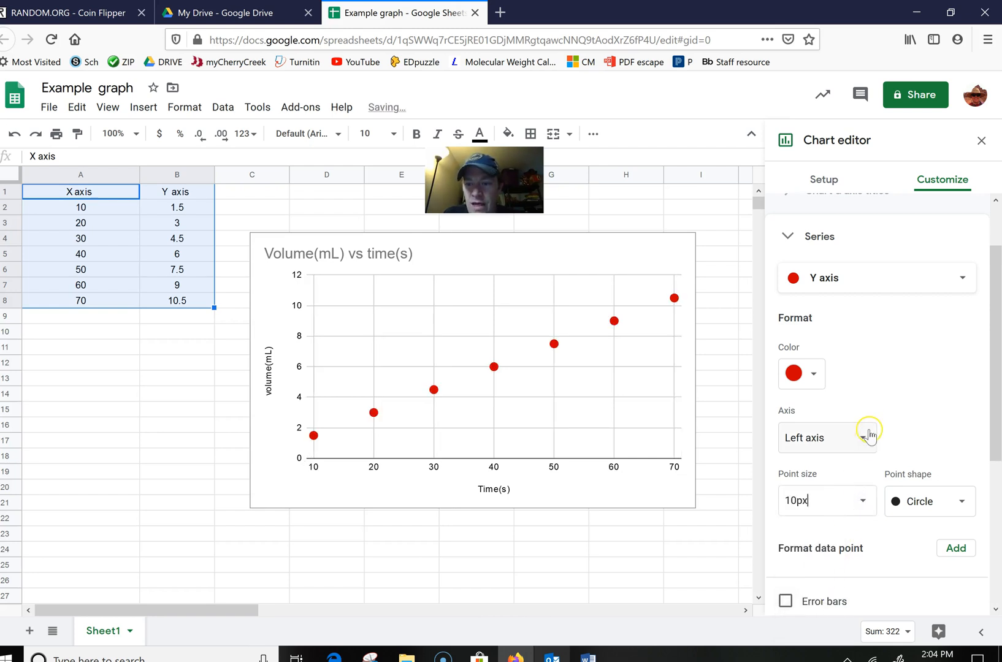
pyautogui.click(861, 491)
pyautogui.click(815, 580)
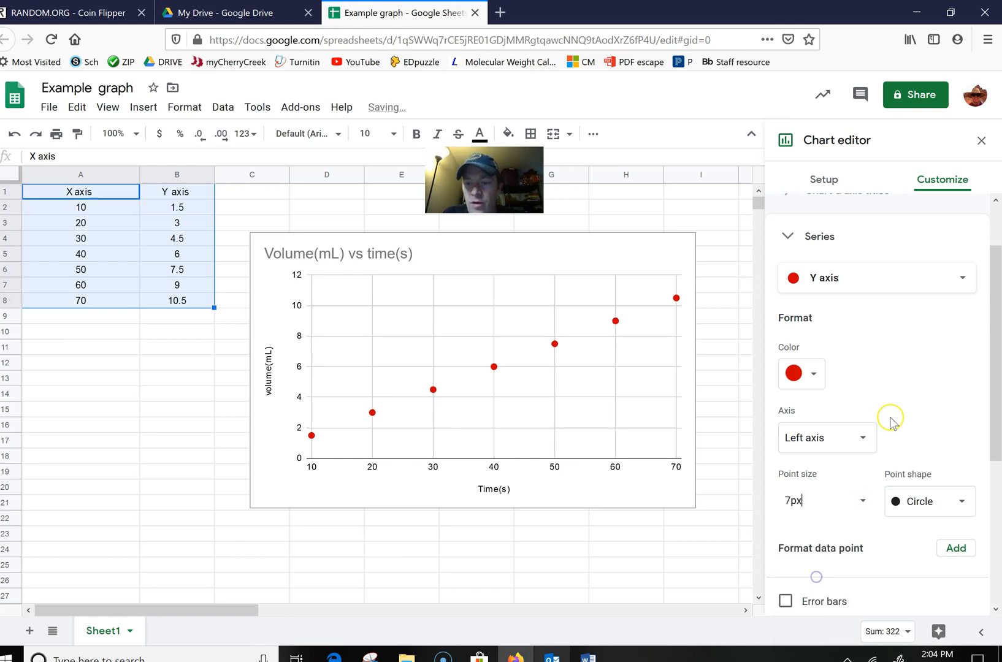
# - Try out error bars on the Y axis series and remove them again
pyautogui.scroll(-3, 889, 417)
pyautogui.scroll(-2, 892, 418)
pyautogui.click(785, 388)
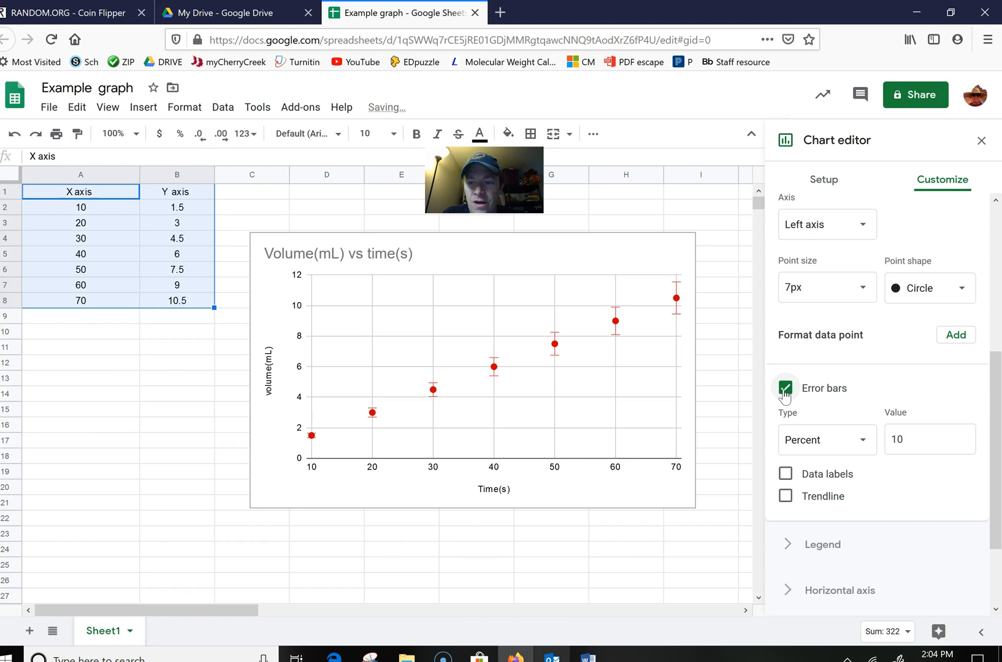
pyautogui.click(784, 390)
# - Add a linear trendline to the Y axis series, labelled with its equation and R² value
pyautogui.click(786, 433)
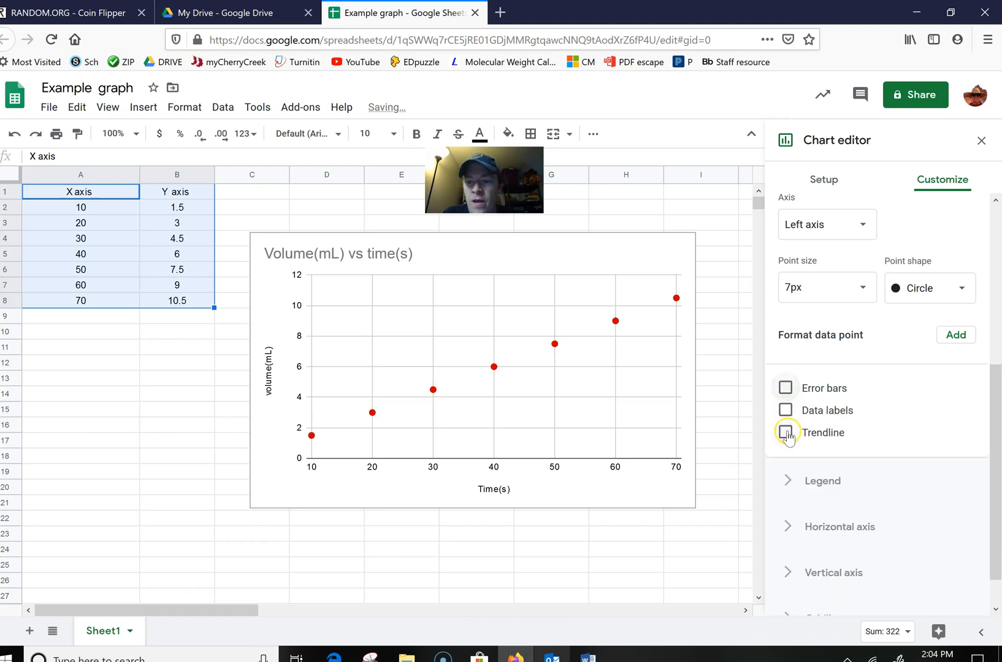
pyautogui.click(786, 432)
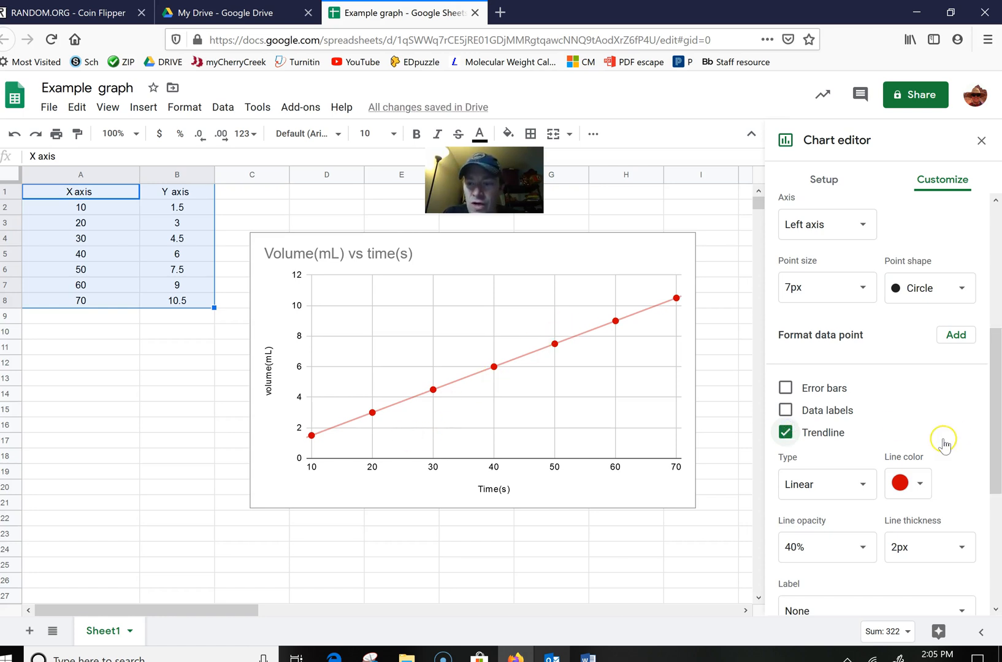
pyautogui.scroll(-3, 942, 442)
pyautogui.click(938, 469)
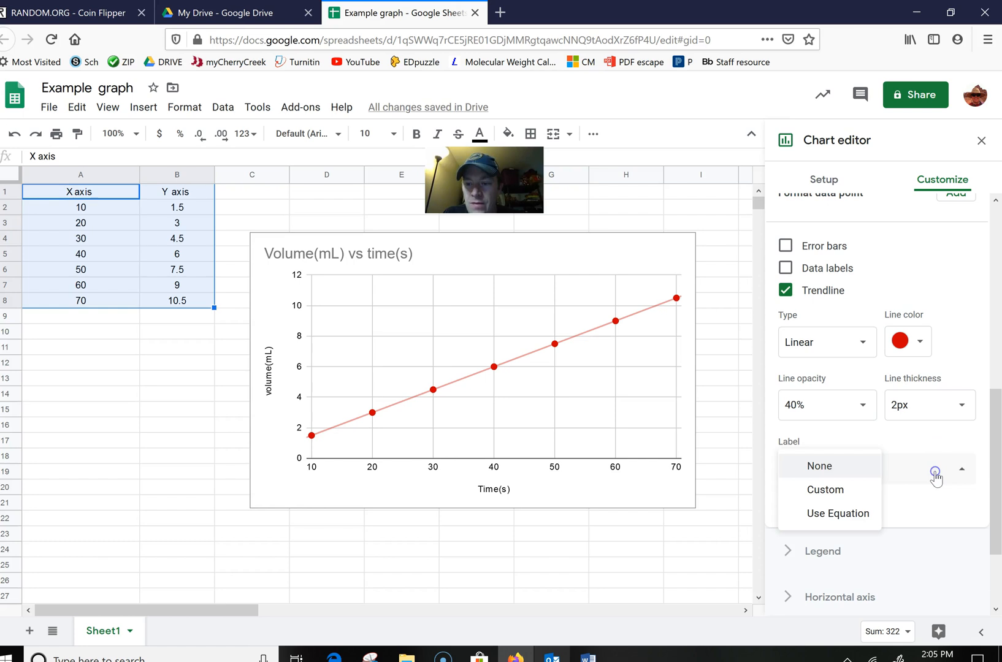
pyautogui.click(866, 515)
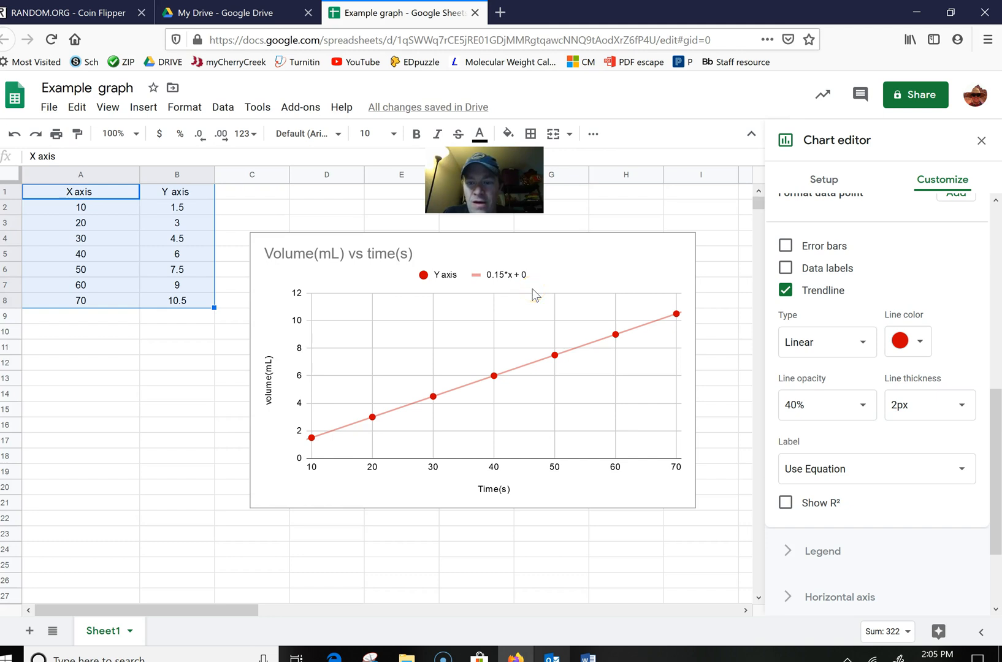
pyautogui.click(786, 502)
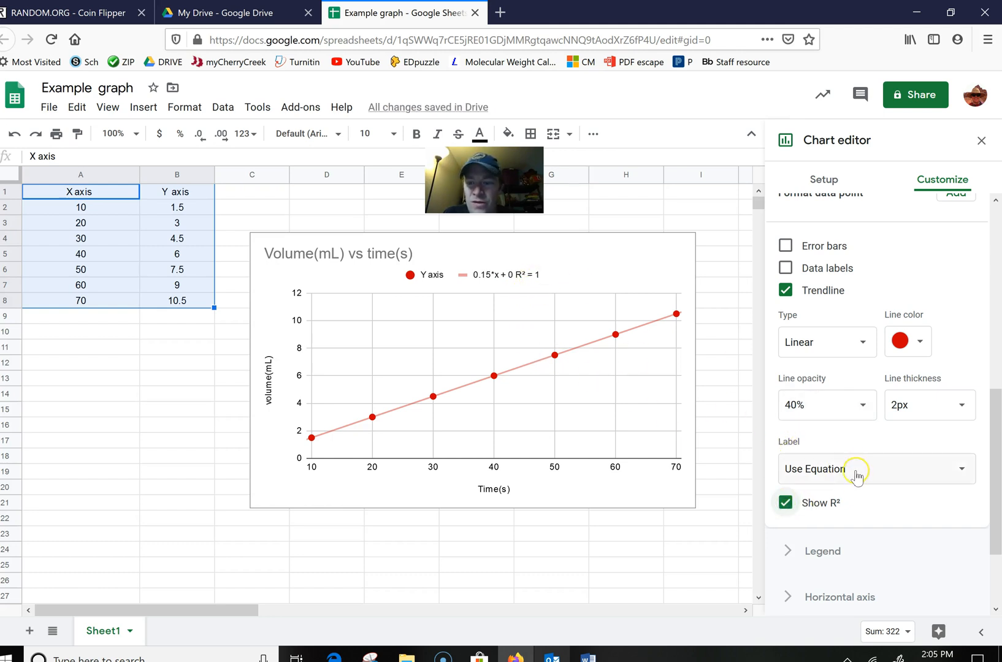
# - Look through the chart's legend, horizontal axis and gridline customization options
pyautogui.scroll(-1, 853, 479)
pyautogui.scroll(1, 852, 481)
pyautogui.scroll(1, 852, 482)
pyautogui.scroll(-3, 854, 484)
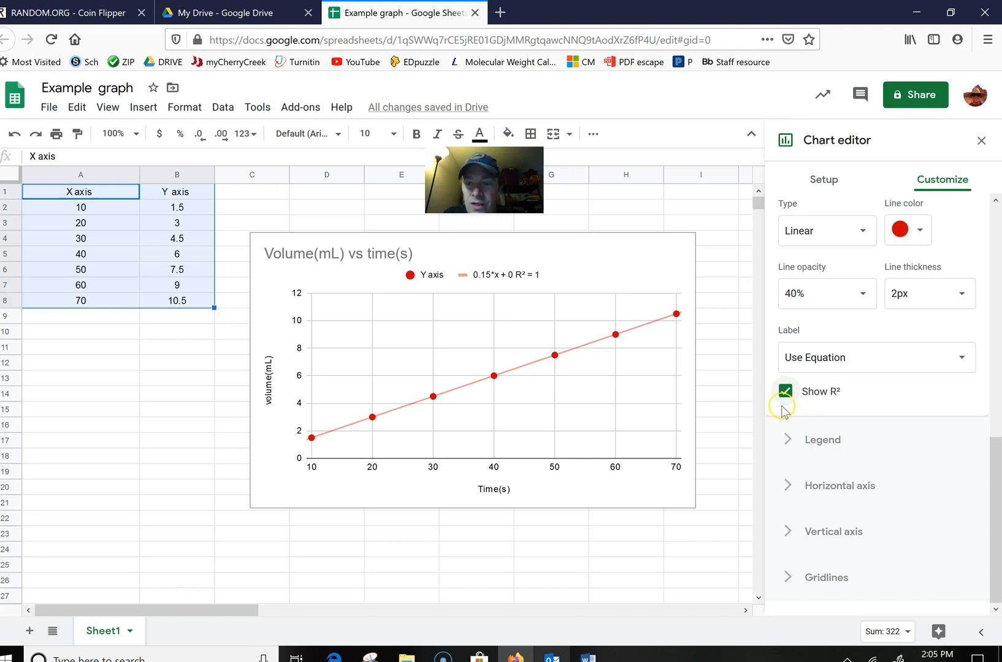
pyautogui.click(787, 440)
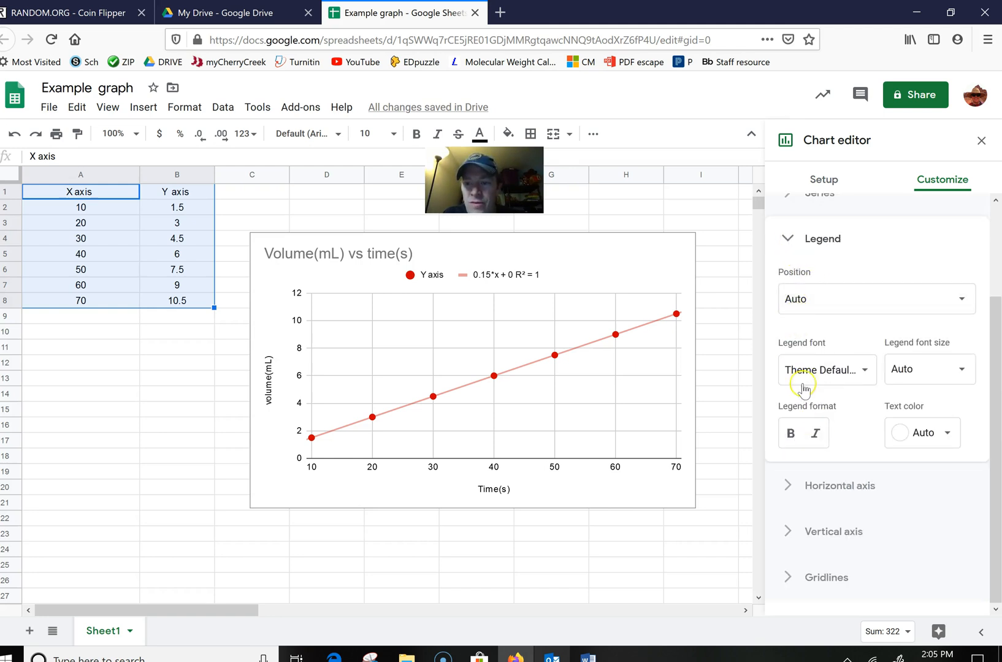
pyautogui.click(786, 237)
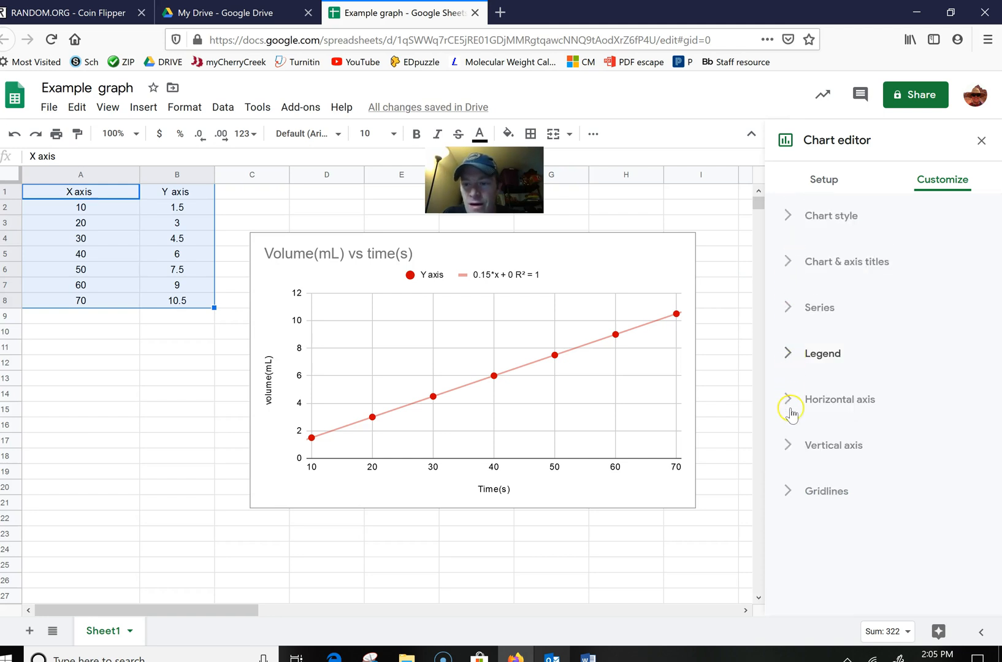
pyautogui.click(789, 405)
pyautogui.scroll(-3, 787, 460)
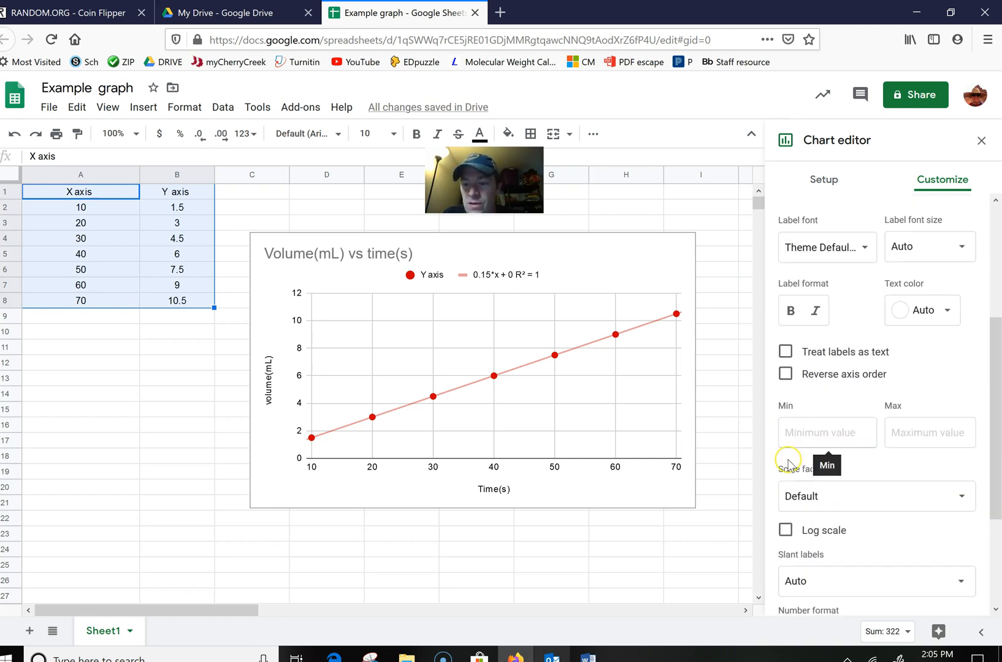
pyautogui.scroll(-3, 822, 490)
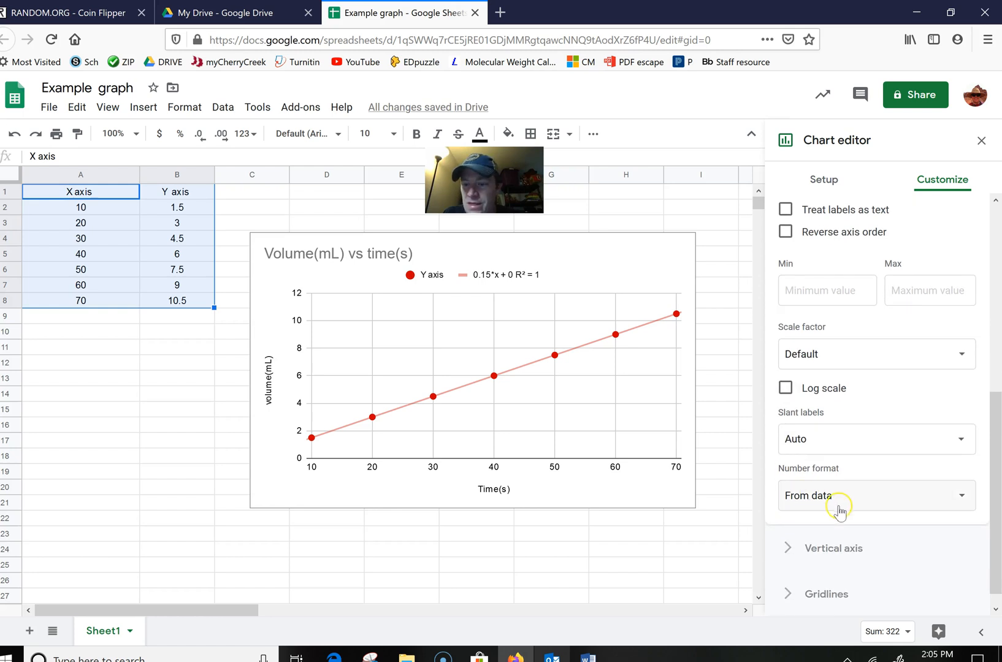
pyautogui.scroll(5, 794, 399)
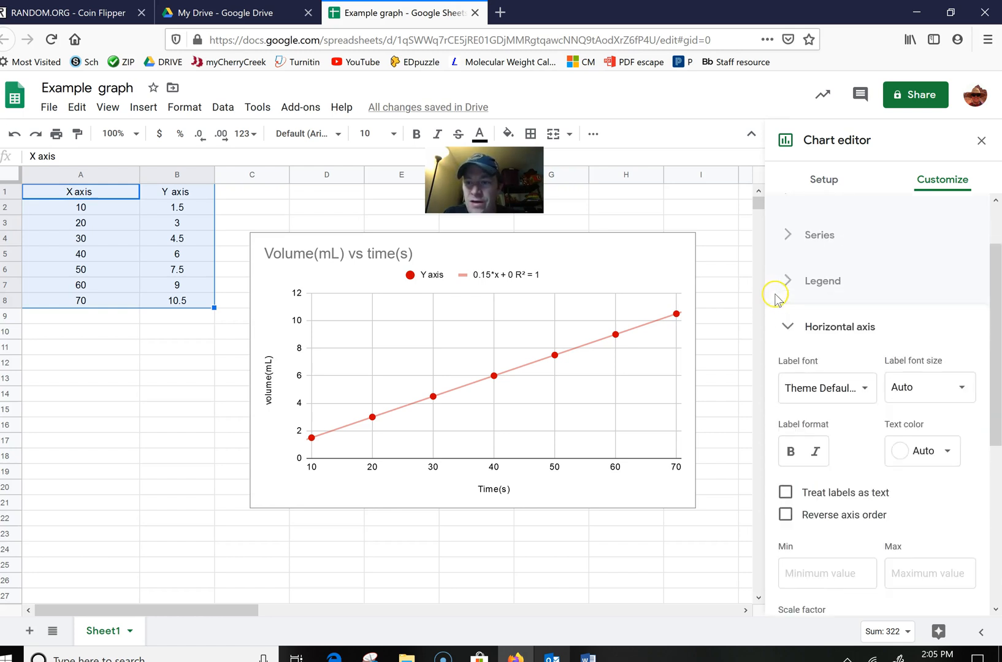
pyautogui.click(783, 326)
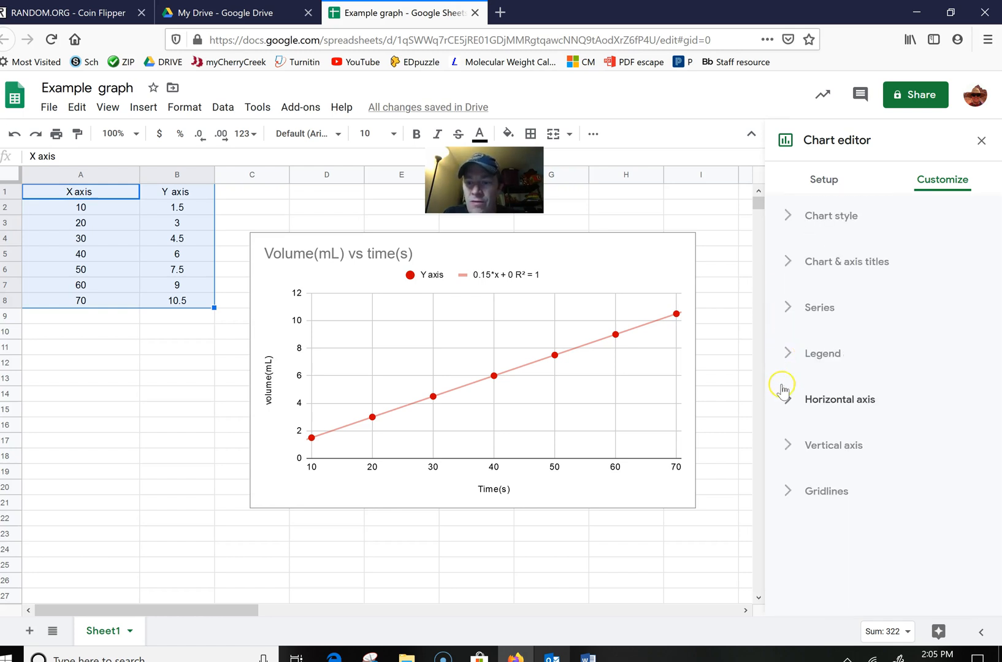
pyautogui.click(788, 491)
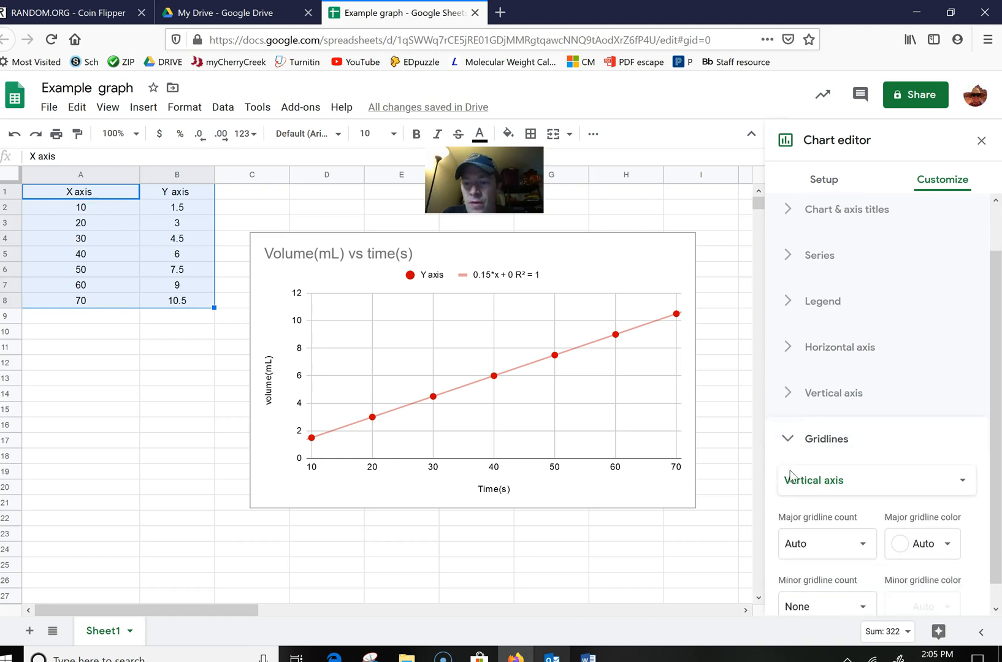
pyautogui.click(851, 522)
pyautogui.click(851, 523)
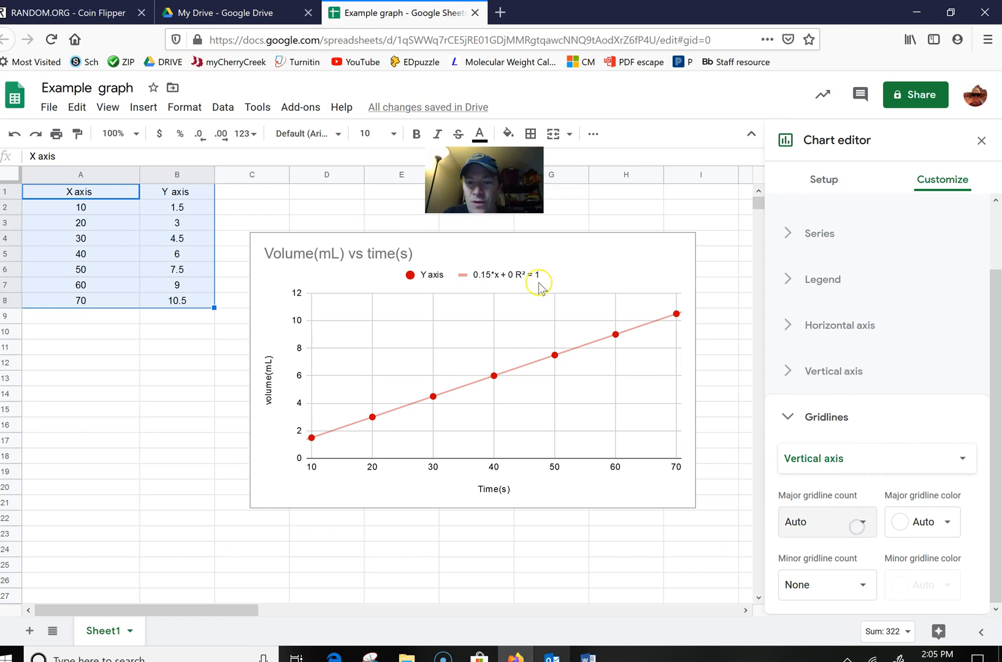
pyautogui.click(814, 422)
pyautogui.click(788, 412)
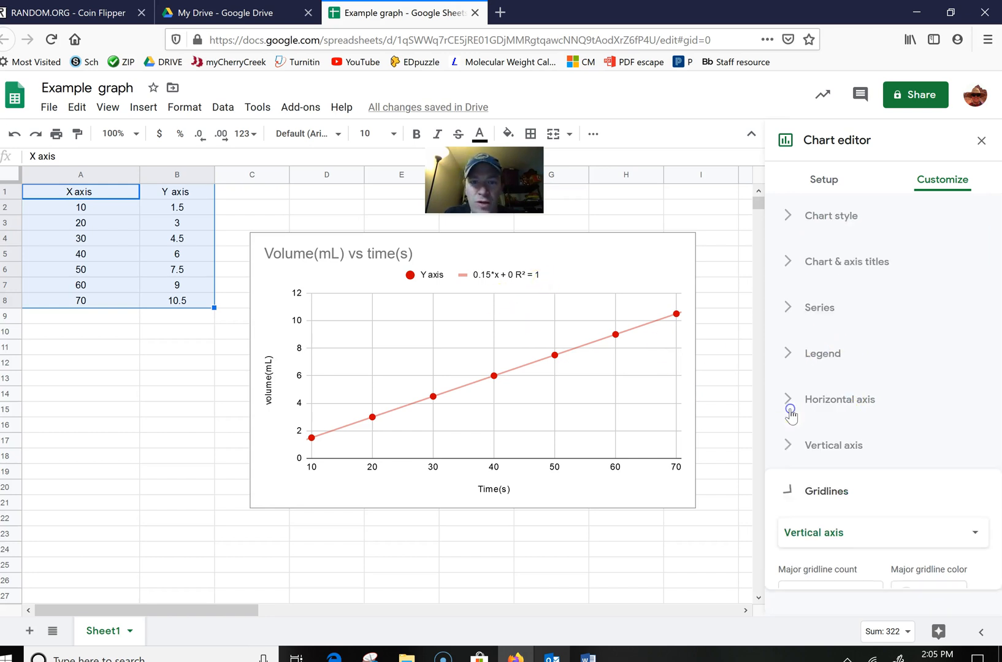